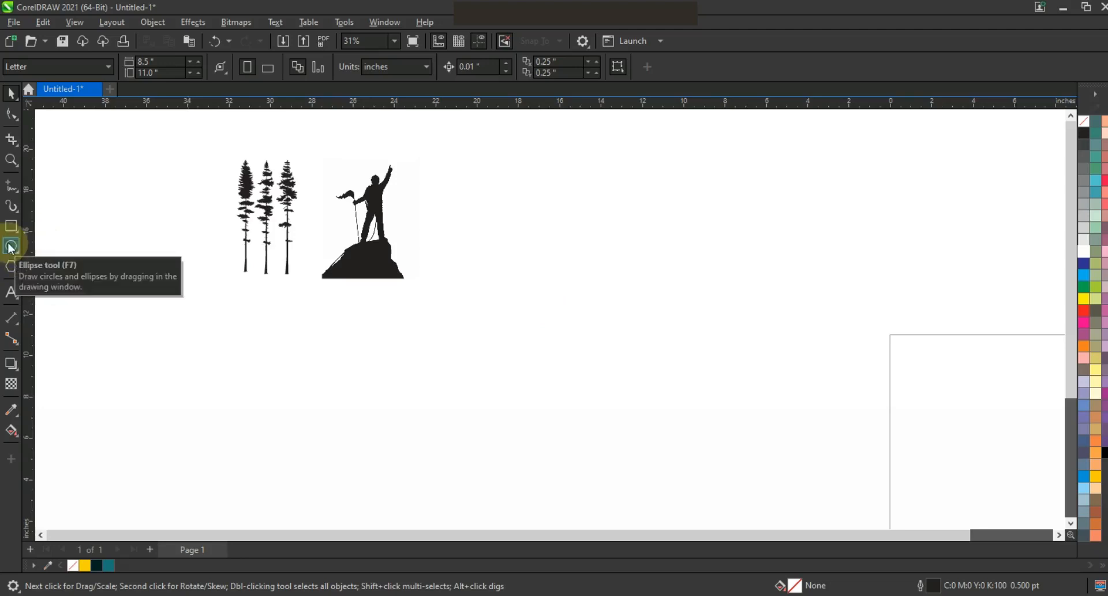
# Draw a circle about 12.8 inches in diameter in the empty space beside the climber image.
pyautogui.click(11, 247)
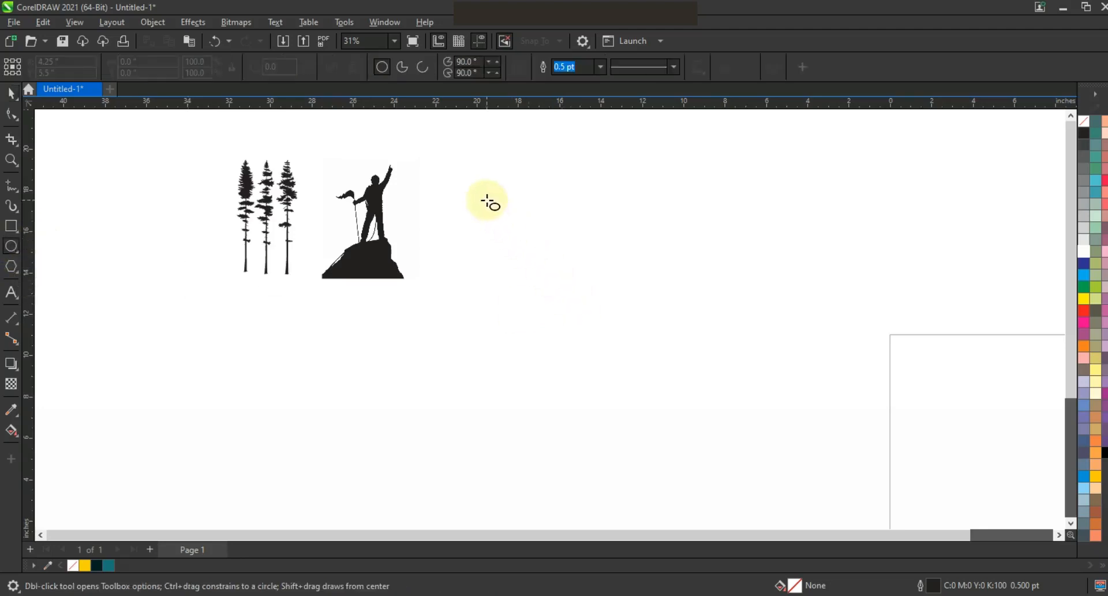
pyautogui.moveTo(488, 201); pyautogui.dragTo(613, 462)
pyautogui.click(11, 93)
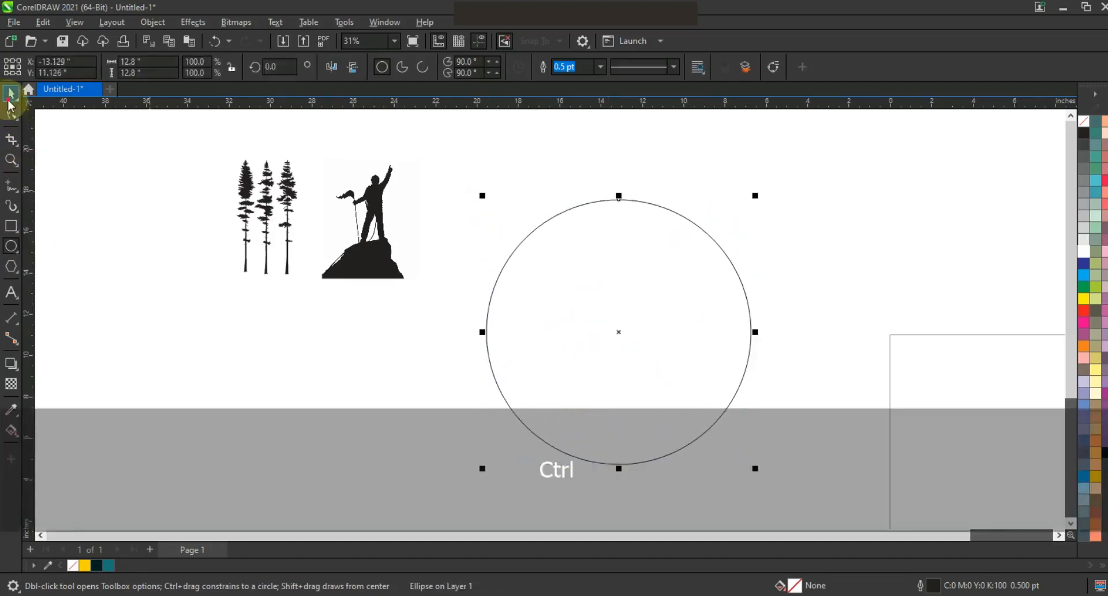
# Set the circle's outline width to 8.0 pt.
pyautogui.click(601, 68)
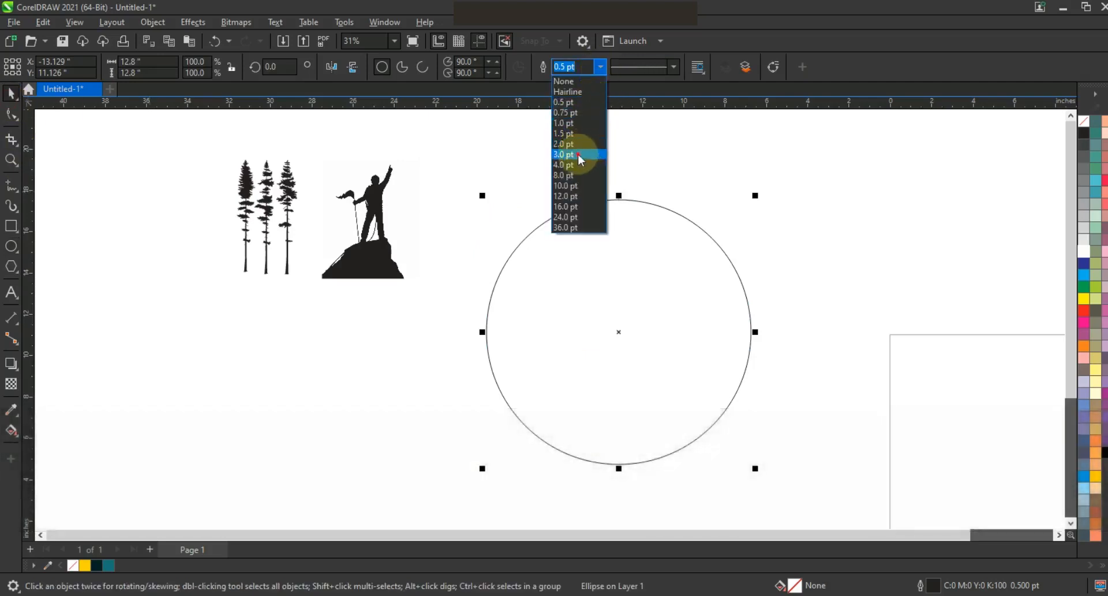
pyautogui.click(577, 154)
pyautogui.click(601, 66)
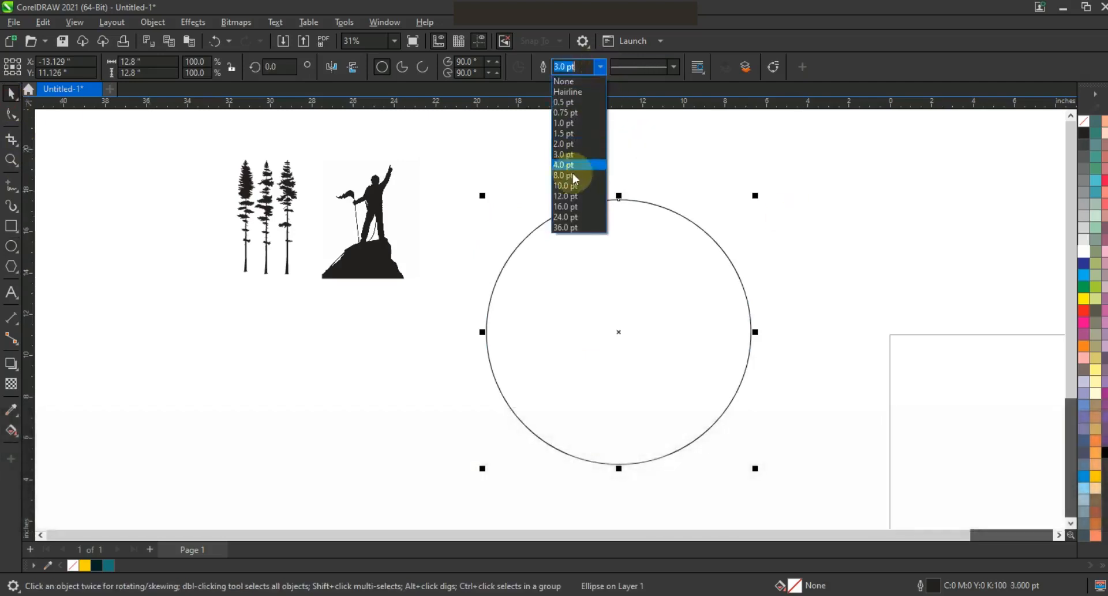
pyautogui.click(571, 181)
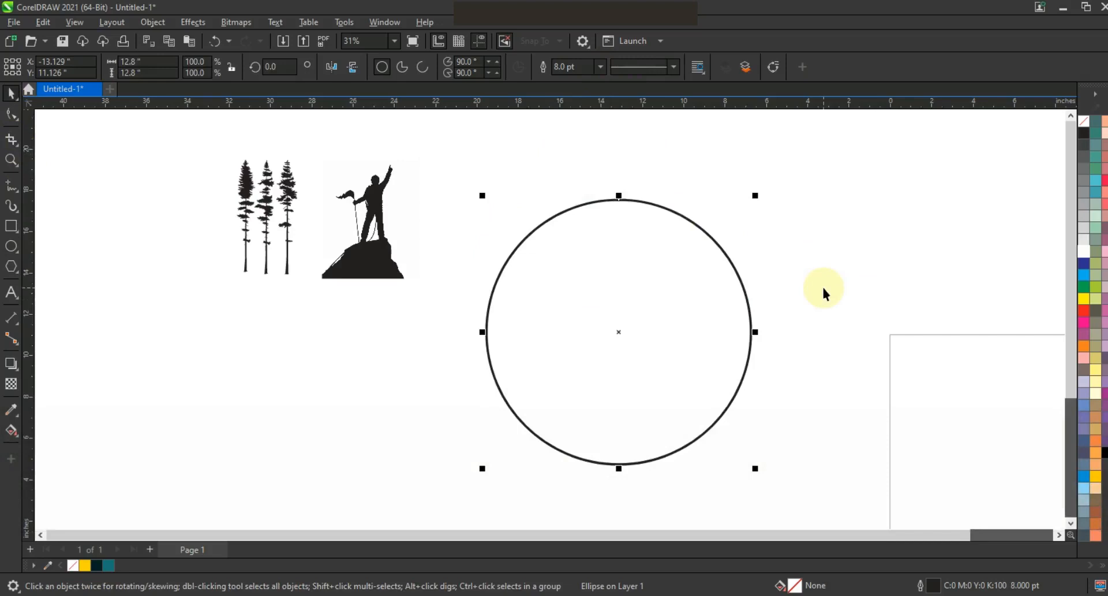
# Duplicate the circle in place and shrink the copy to about 12.025 inches in diameter.
pyautogui.press('KP_Add')
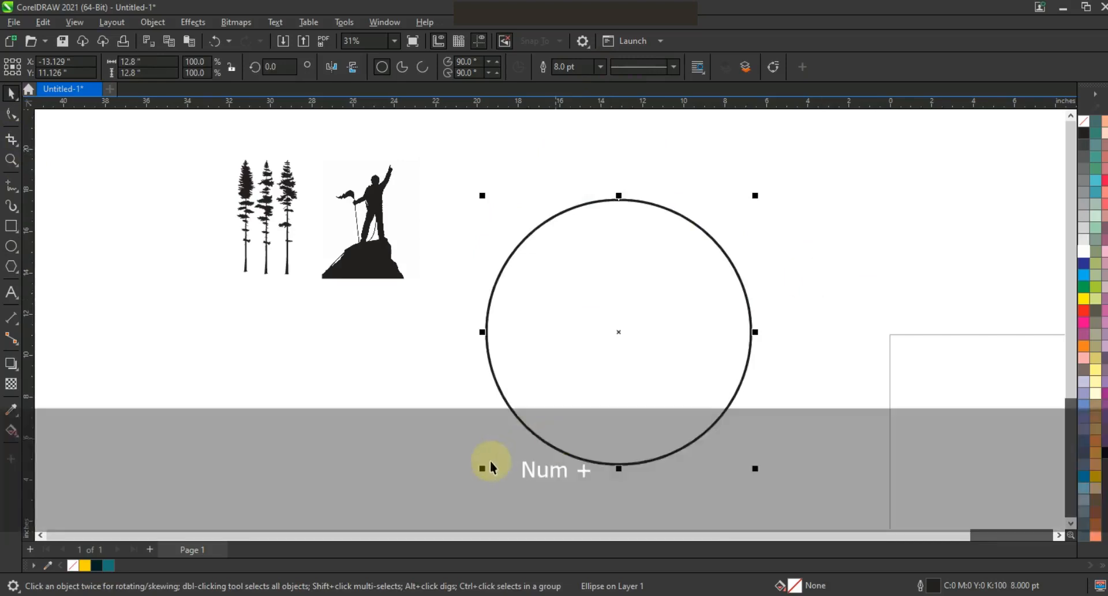
pyautogui.moveTo(485, 468); pyautogui.dragTo(491, 460)
pyautogui.moveTo(753, 461); pyautogui.dragTo(751, 458)
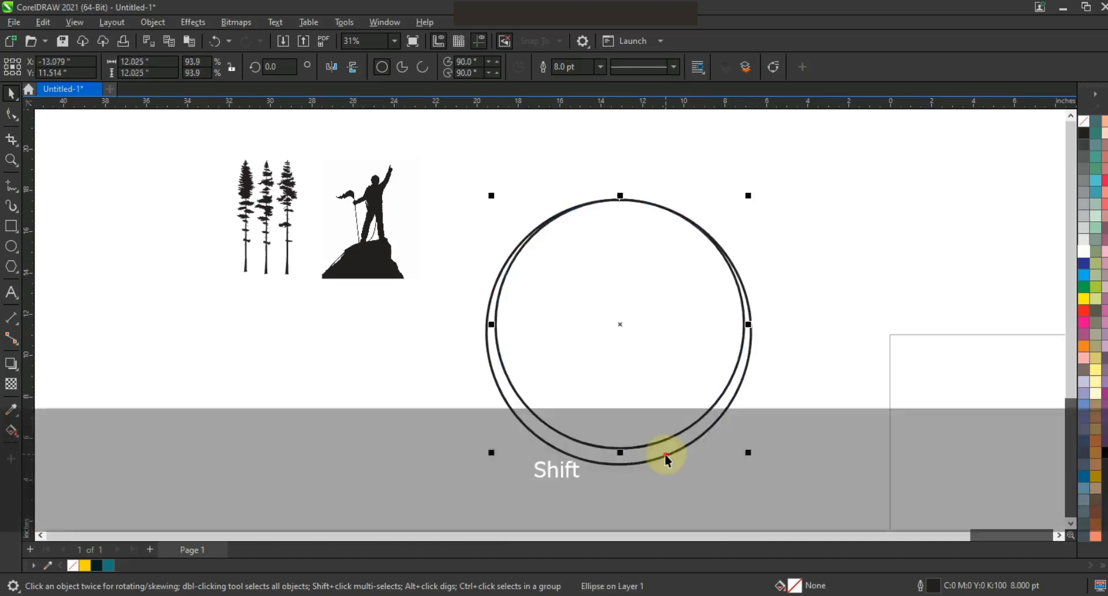
# Align the smaller circle's centre horizontally with the larger circle.
pyautogui.keyDown('shift'); pyautogui.click(664, 456); pyautogui.keyUp('shift')
pyautogui.press('c')
pyautogui.click(646, 411)
pyautogui.click(646, 410)
# Nudge the smaller circle up to about Y 11.704 inches, keeping it horizontally centred on the larger circle.
pyautogui.press('Up')
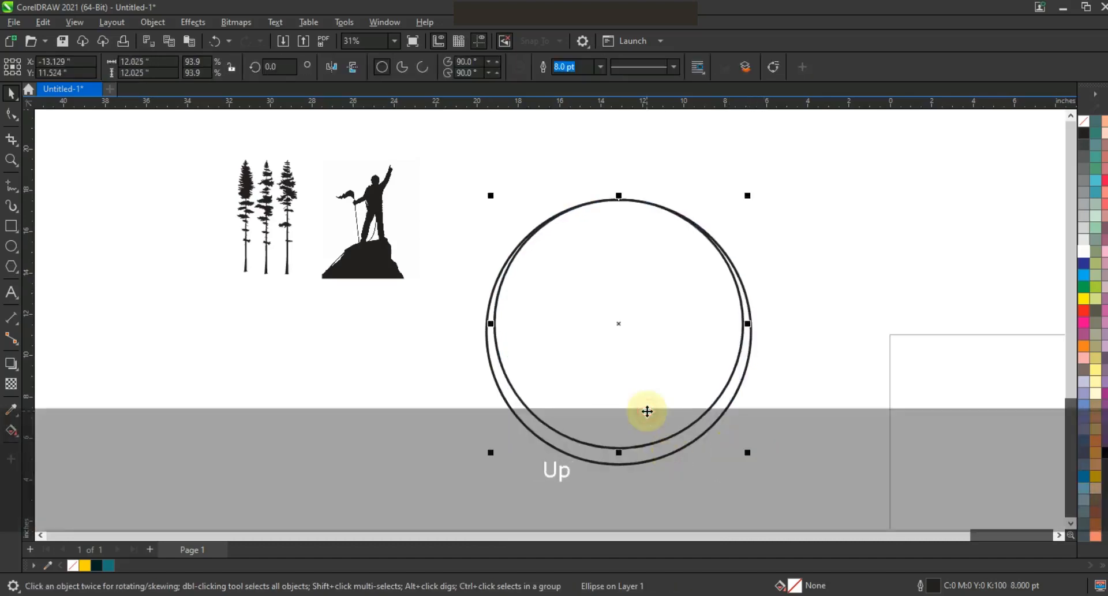
pyautogui.press('Up')
pyautogui.press('Up')
pyautogui.press('Up')
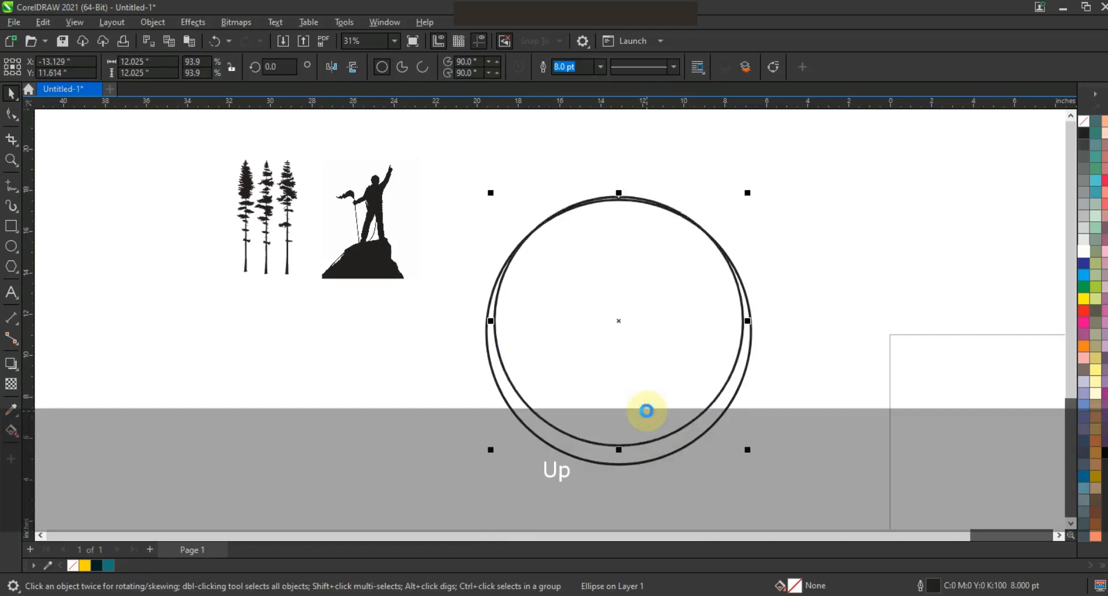
pyautogui.keyDown('shift'); pyautogui.click(659, 456); pyautogui.keyUp('shift')
pyautogui.press('c')
pyautogui.click(758, 463)
pyautogui.click(653, 408)
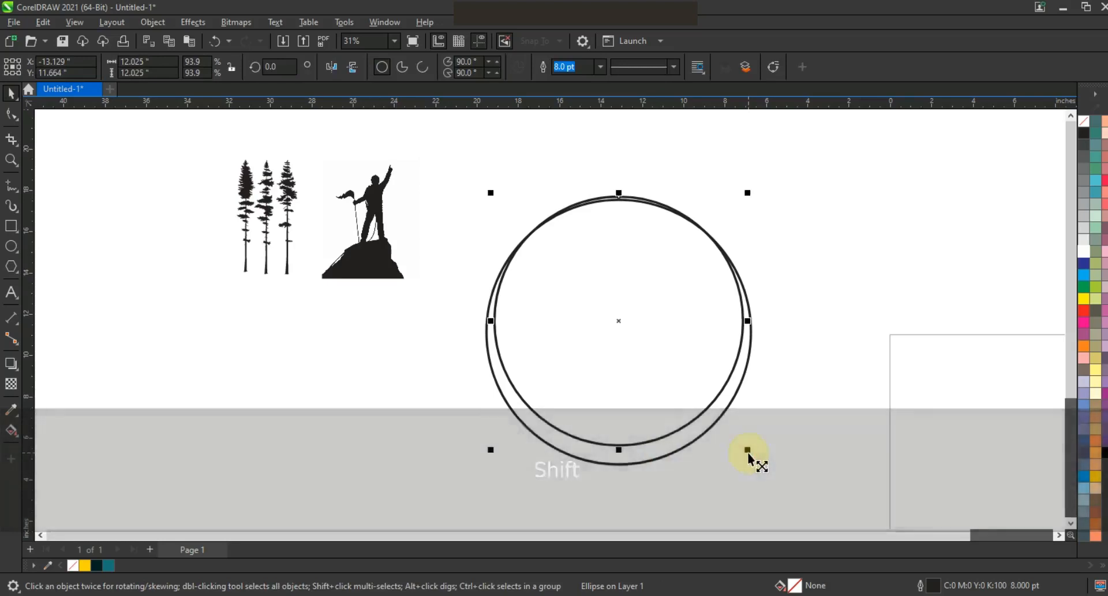
pyautogui.press('Up')
pyautogui.press('Up')
pyautogui.press('Up')
pyautogui.press('Up')
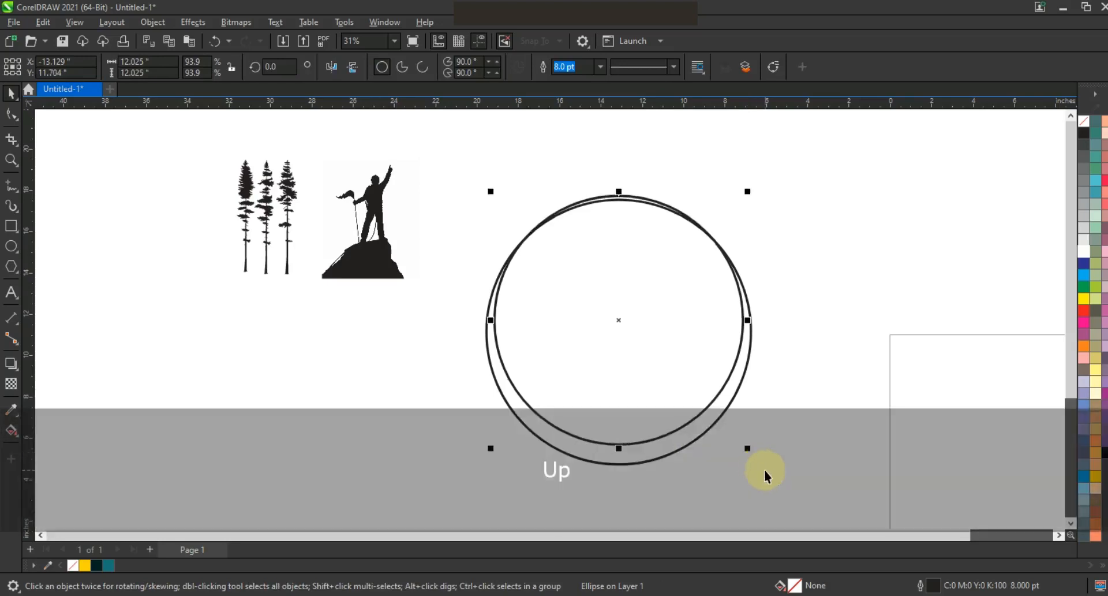
pyautogui.click(764, 469)
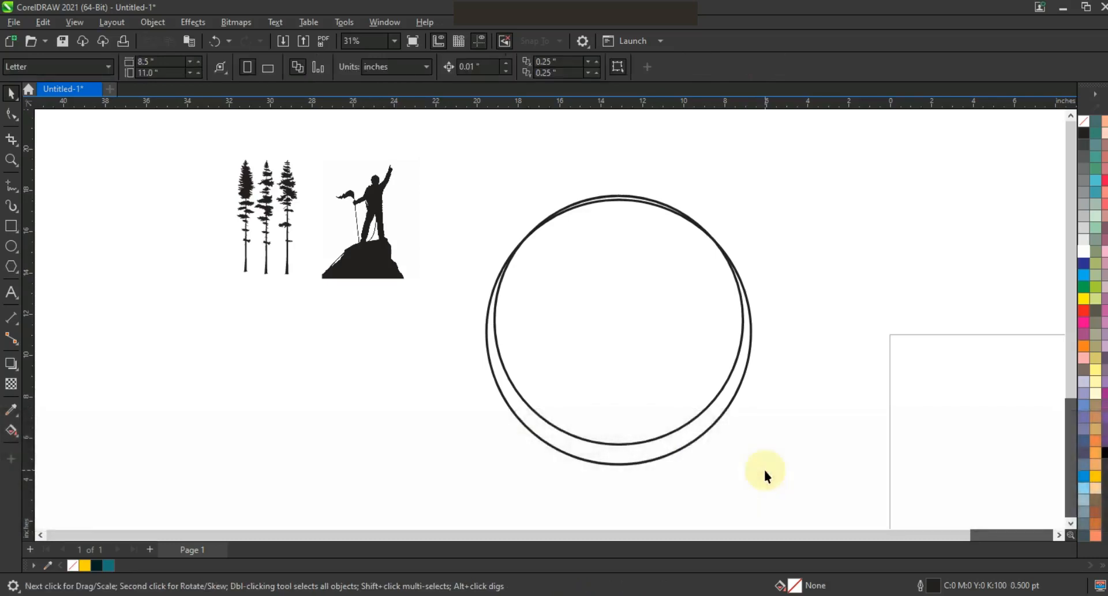
# Move the climber bitmap below the trees and start a Low Quality Image outline trace of it.
pyautogui.moveTo(388, 273); pyautogui.dragTo(334, 409)
pyautogui.rightClick(334, 410)
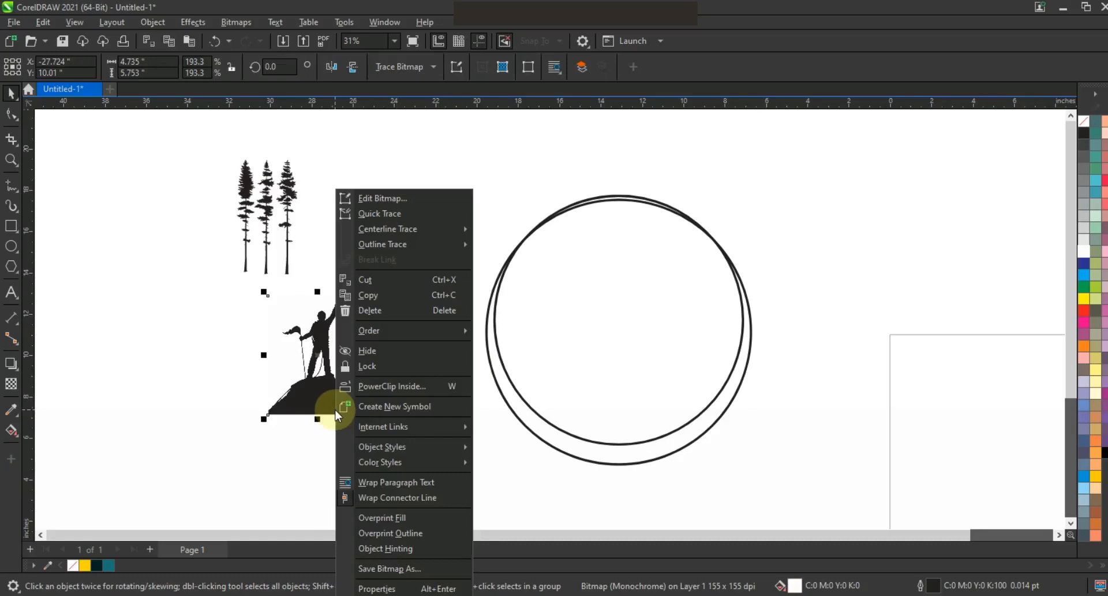
pyautogui.moveTo(445, 251)
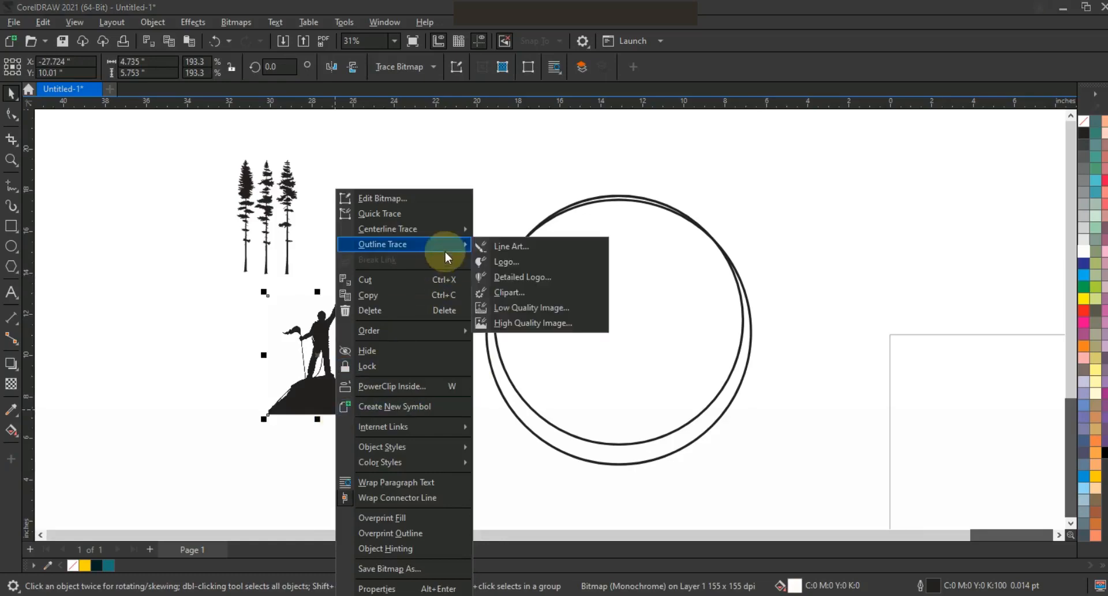
pyautogui.click(526, 309)
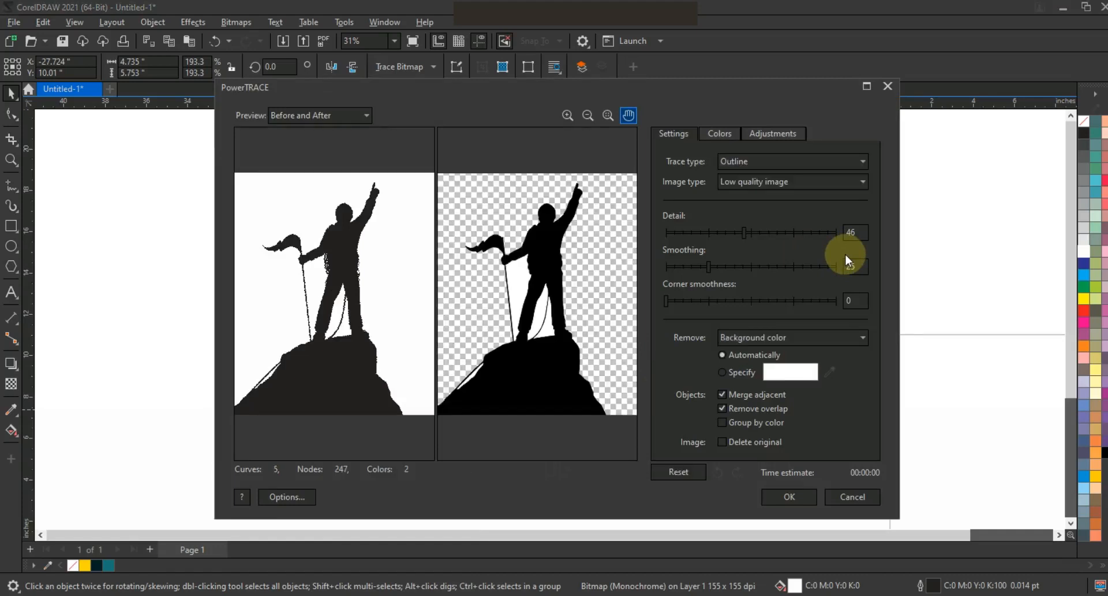
# Set the trace detail to 100, switch background colour removal to Specify, and apply the trace.
pyautogui.click(836, 230)
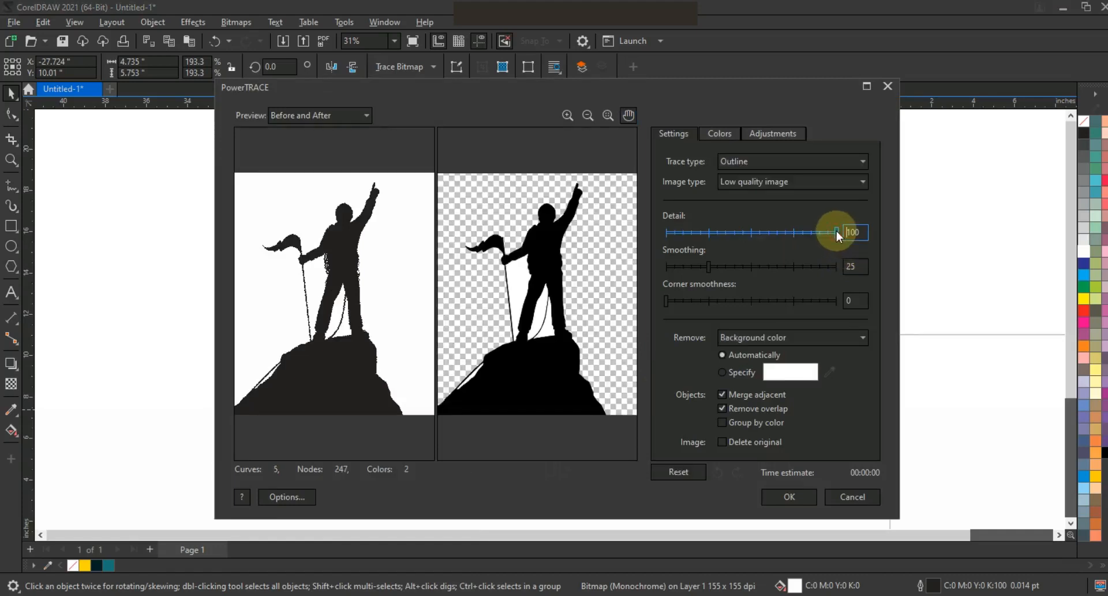
pyautogui.click(724, 372)
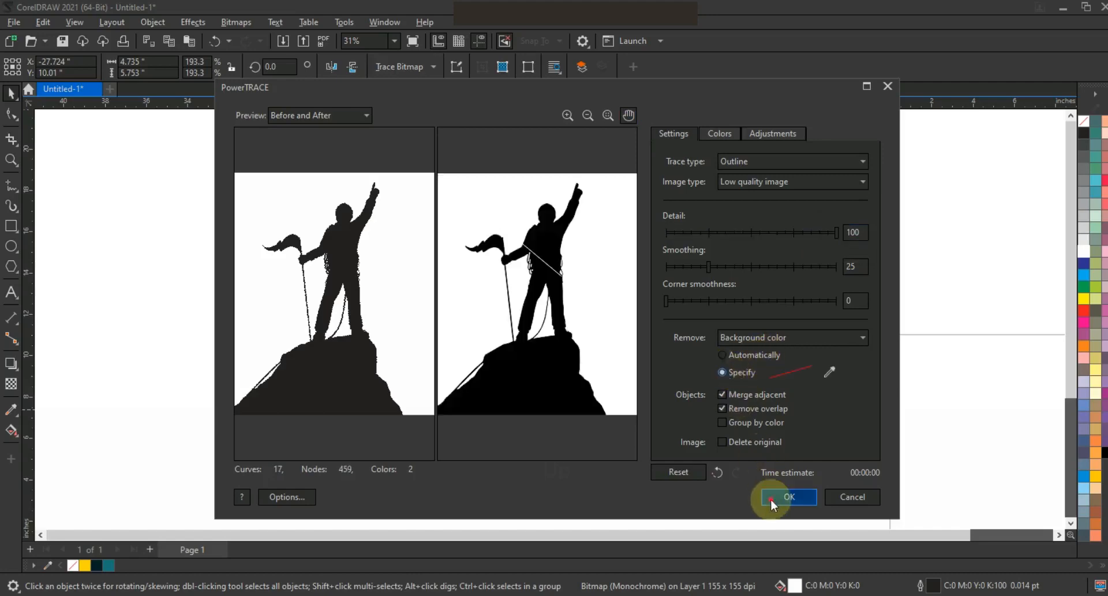
pyautogui.click(773, 498)
# Separate the traced climber from its bitmap, ungroup it and delete its background and leftover white fragments.
pyautogui.moveTo(317, 402); pyautogui.dragTo(429, 460)
pyautogui.click(433, 226)
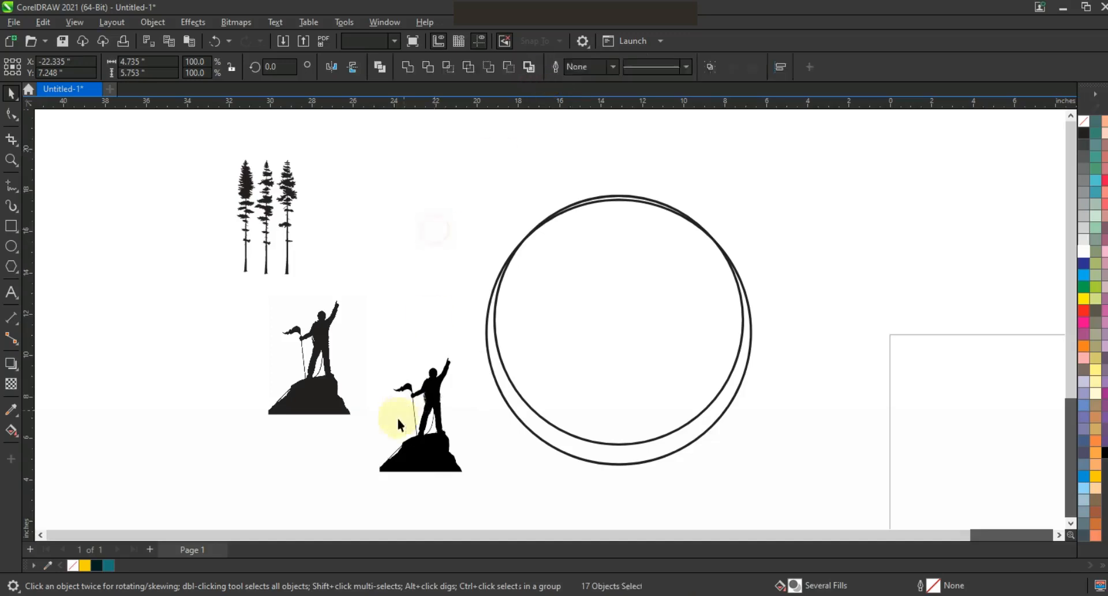
pyautogui.click(396, 416)
pyautogui.press('Delete')
pyautogui.click(419, 410)
pyautogui.click(428, 423)
pyautogui.press('Delete')
pyautogui.click(431, 428)
pyautogui.press('Delete')
pyautogui.click(398, 451)
pyautogui.press('Delete')
# Move the original climber bitmap aside below the trees and place the traced climber in the lower part of the circles.
pyautogui.moveTo(358, 341); pyautogui.dragTo(469, 471)
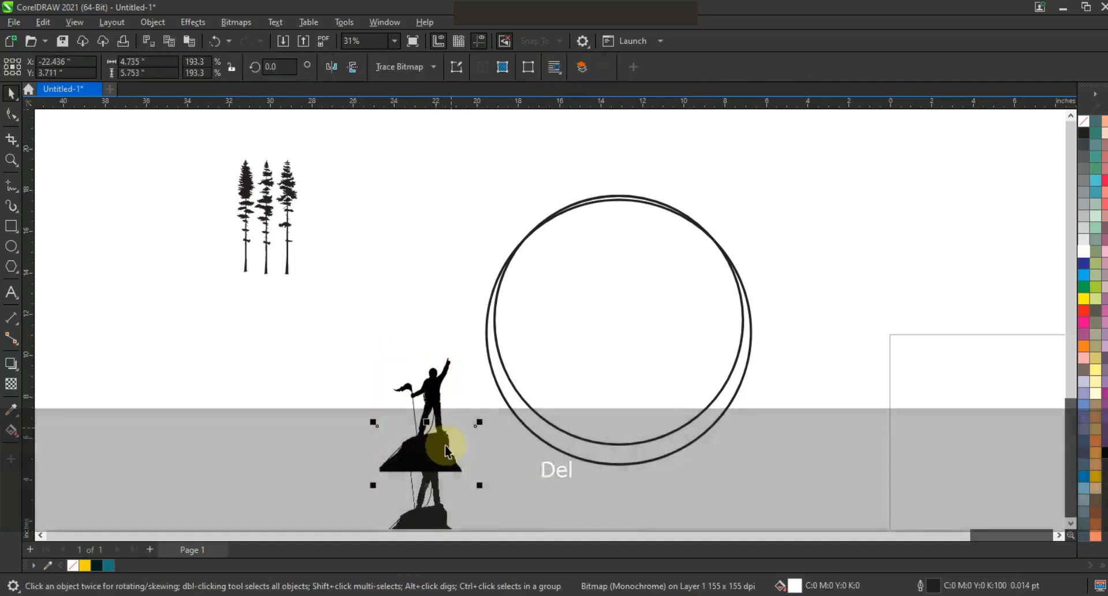
pyautogui.moveTo(428, 505); pyautogui.dragTo(219, 418)
pyautogui.moveTo(357, 337); pyautogui.dragTo(484, 486)
pyautogui.moveTo(425, 460); pyautogui.dragTo(607, 443)
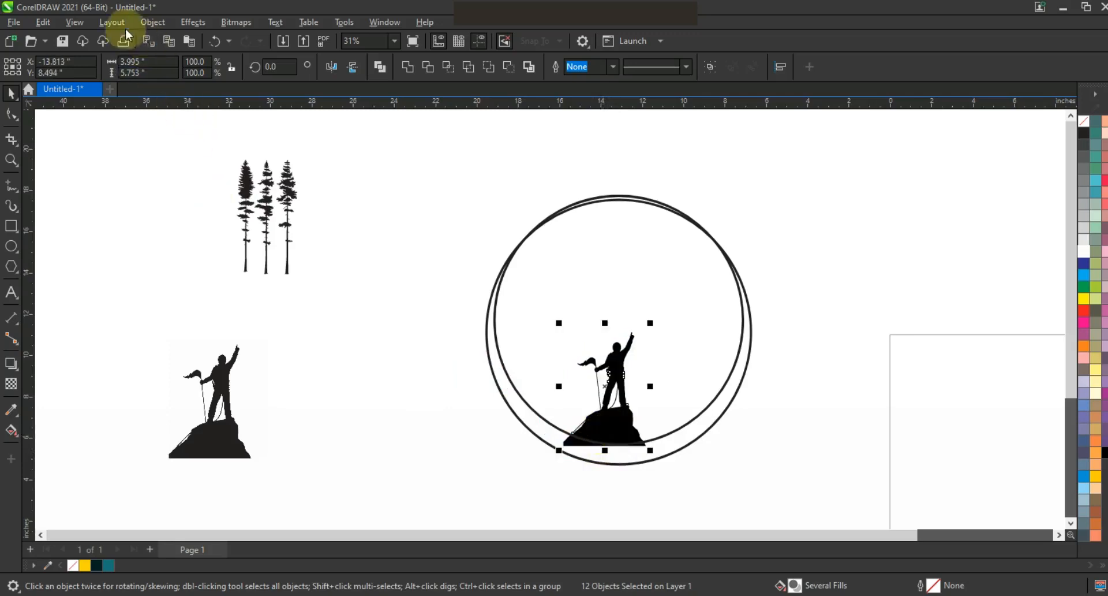
# Delete the stray triangular piece above the climber's flag in Wireframe view, and return to Enhanced view.
pyautogui.click(80, 24)
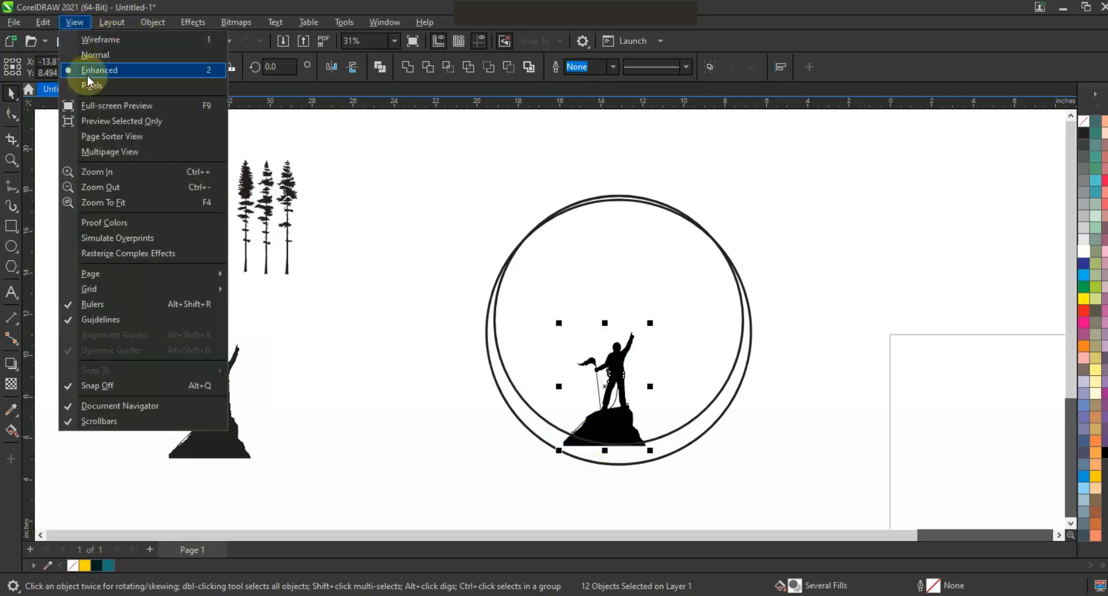
pyautogui.click(97, 45)
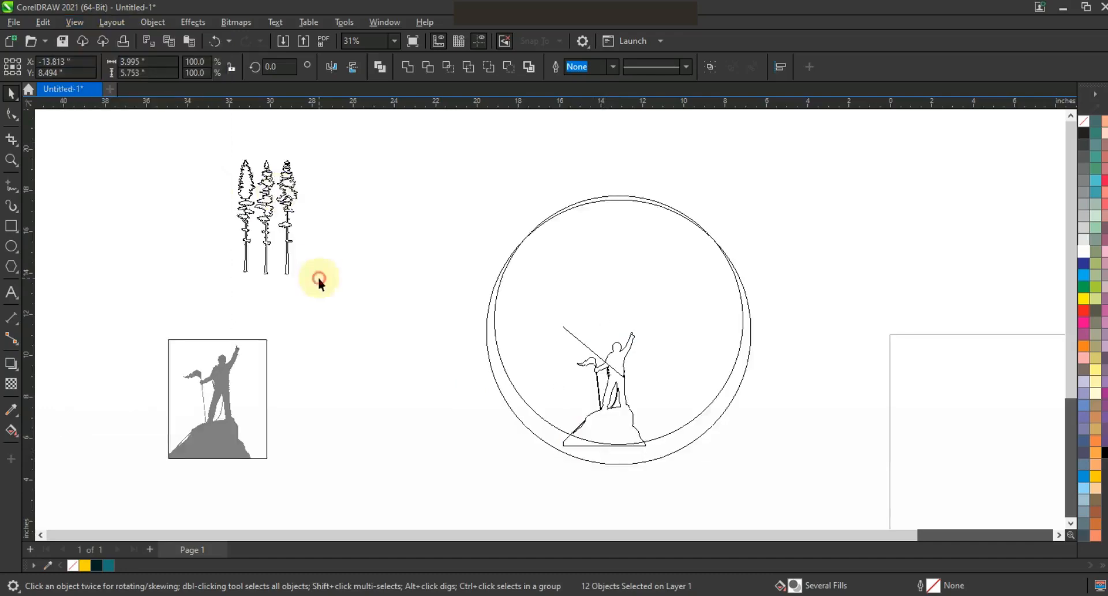
pyautogui.click(586, 333)
pyautogui.press('Delete')
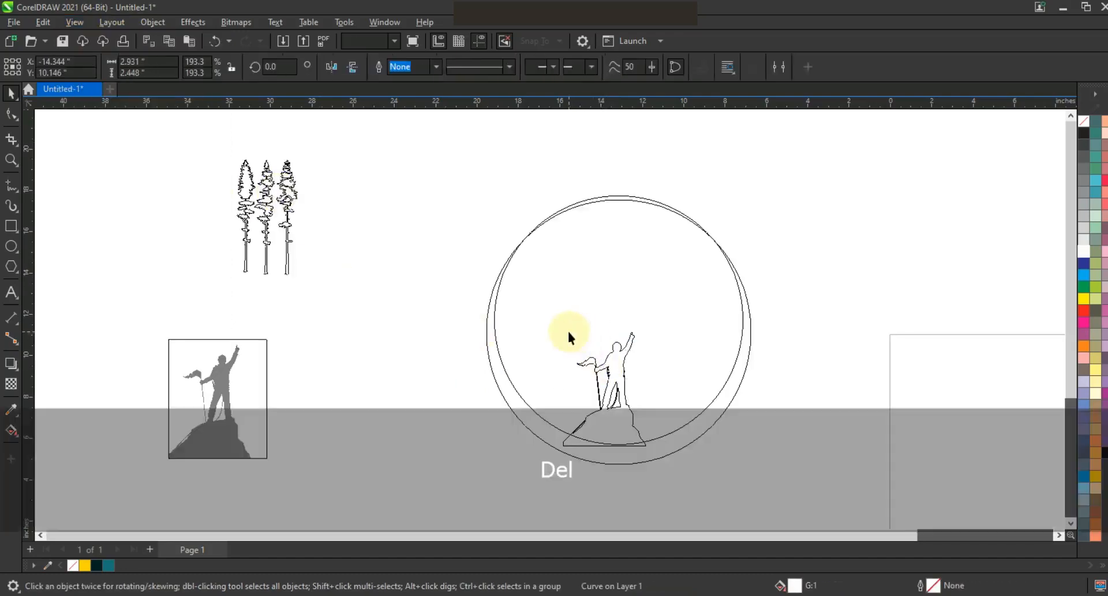
pyautogui.click(72, 24)
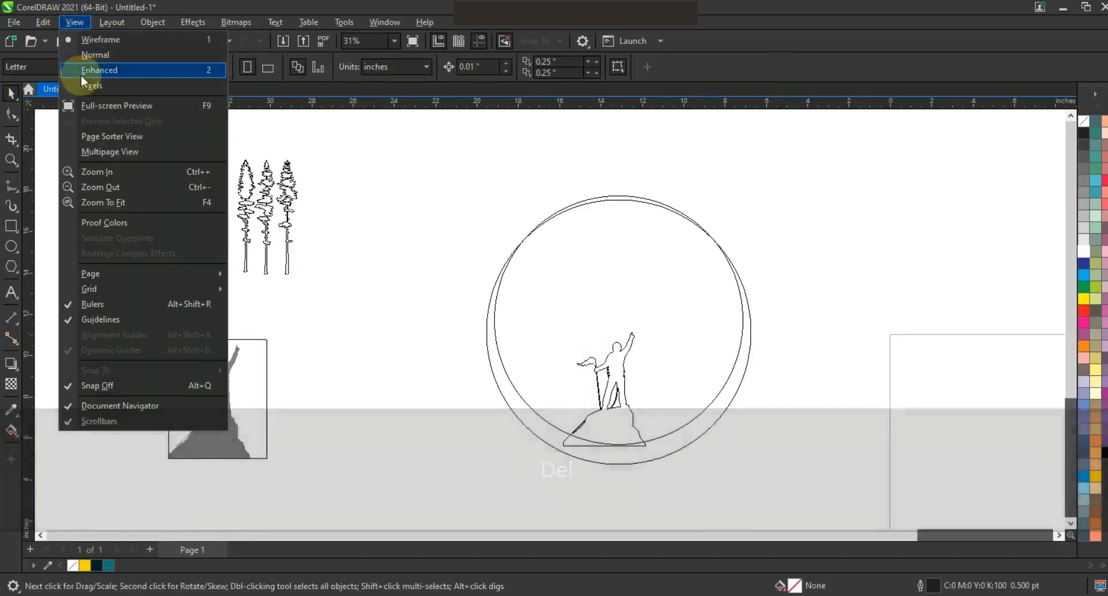
pyautogui.click(83, 70)
# Enlarge the traced climber to about 7.24 by 9.99 inches so it fills the inside of the circles.
pyautogui.moveTo(445, 310); pyautogui.dragTo(678, 455)
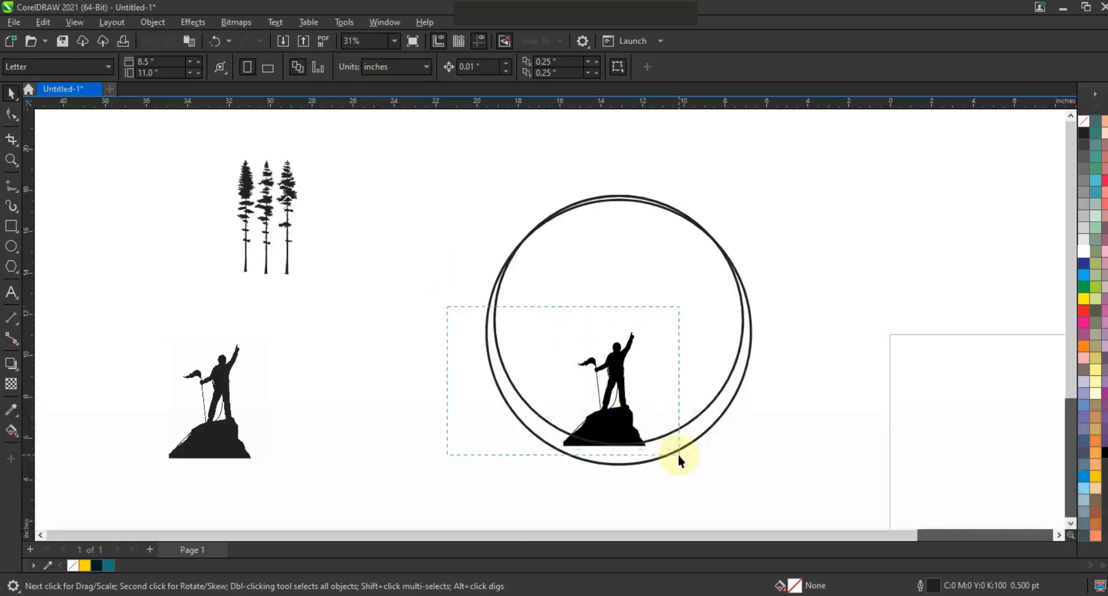
pyautogui.moveTo(651, 333); pyautogui.dragTo(697, 255)
pyautogui.moveTo(558, 261); pyautogui.dragTo(542, 237)
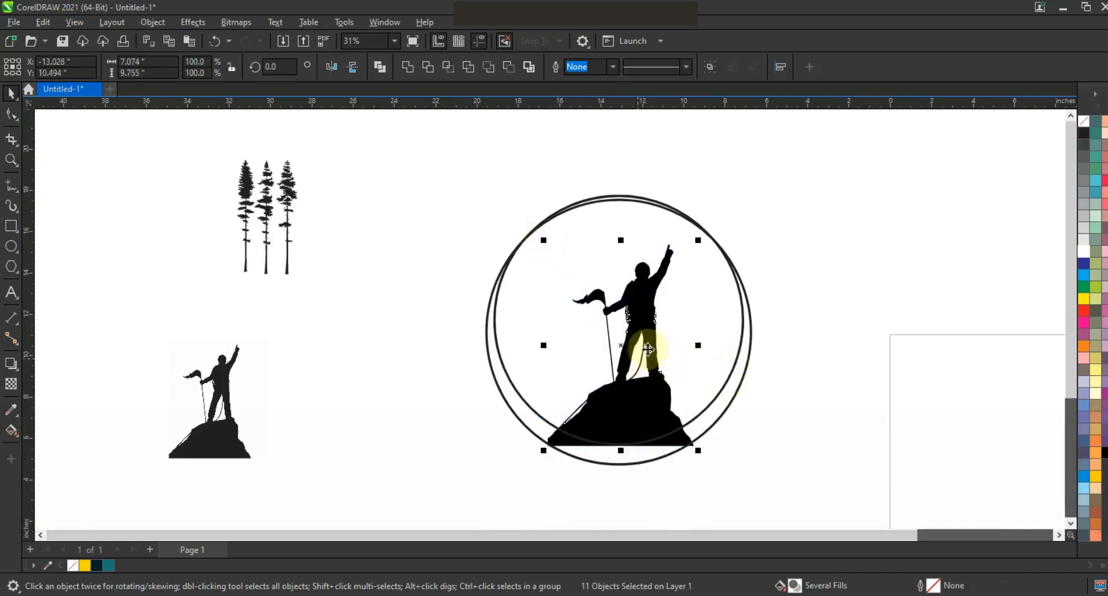
pyautogui.keyDown('alt'); pyautogui.click(652, 346); pyautogui.keyUp('alt')
pyautogui.hotkey('ctrl', 'z')
pyautogui.moveTo(714, 477); pyautogui.dragTo(517, 232)
pyautogui.moveTo(698, 240); pyautogui.dragTo(702, 235)
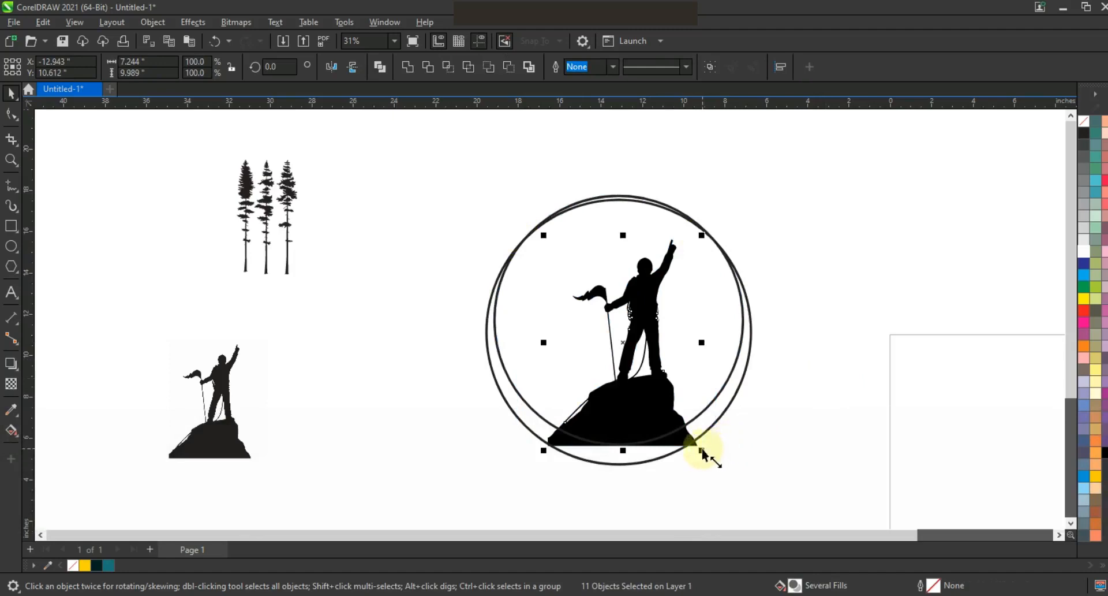
# Weld the climber pieces into one shape and replace its fill with a black outline.
pyautogui.click(407, 68)
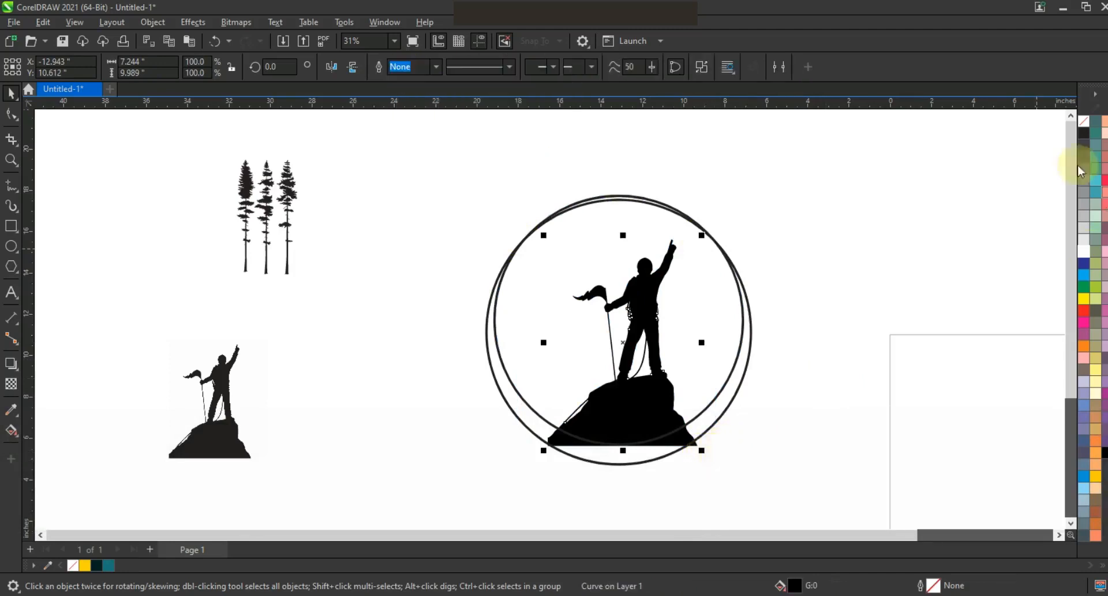
pyautogui.rightClick(1083, 137)
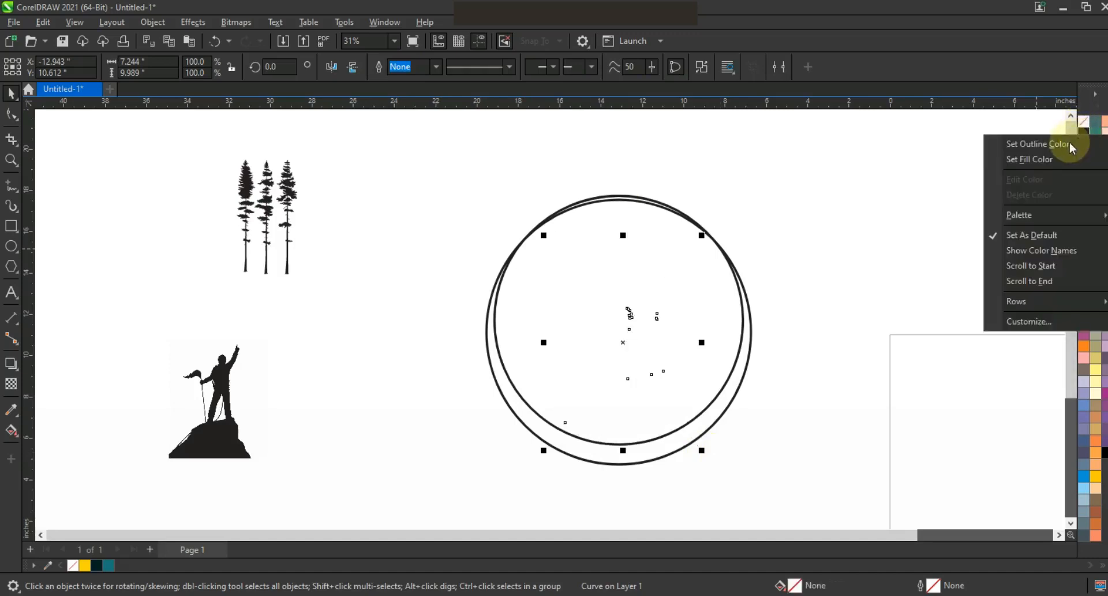
pyautogui.click(1057, 142)
pyautogui.click(889, 293)
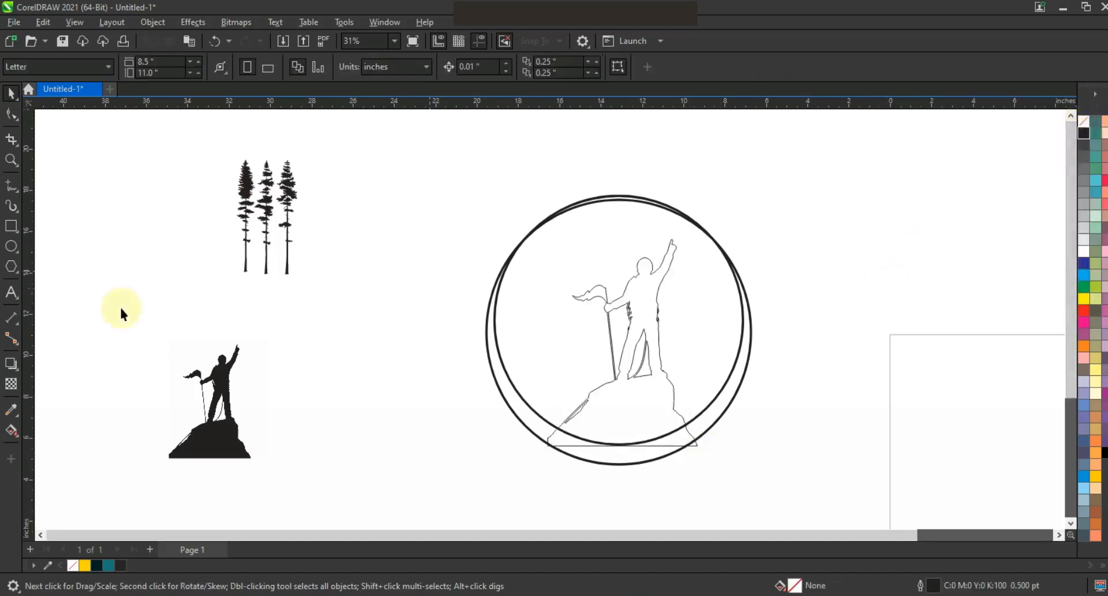
# Smart Fill the climber, the rock and the crescent sections between the two circles in blue (#336699) with a 0.5 pt black outline.
pyautogui.click(12, 163)
pyautogui.moveTo(487, 217); pyautogui.dragTo(765, 444)
pyautogui.moveTo(704, 412); pyautogui.dragTo(475, 228)
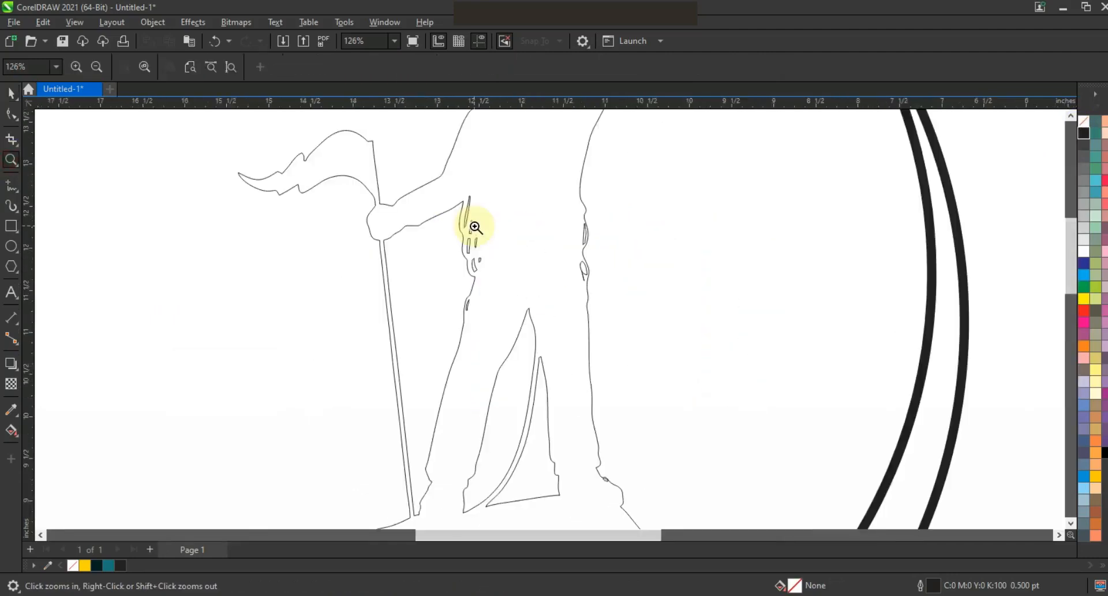
pyautogui.rightClick(548, 234)
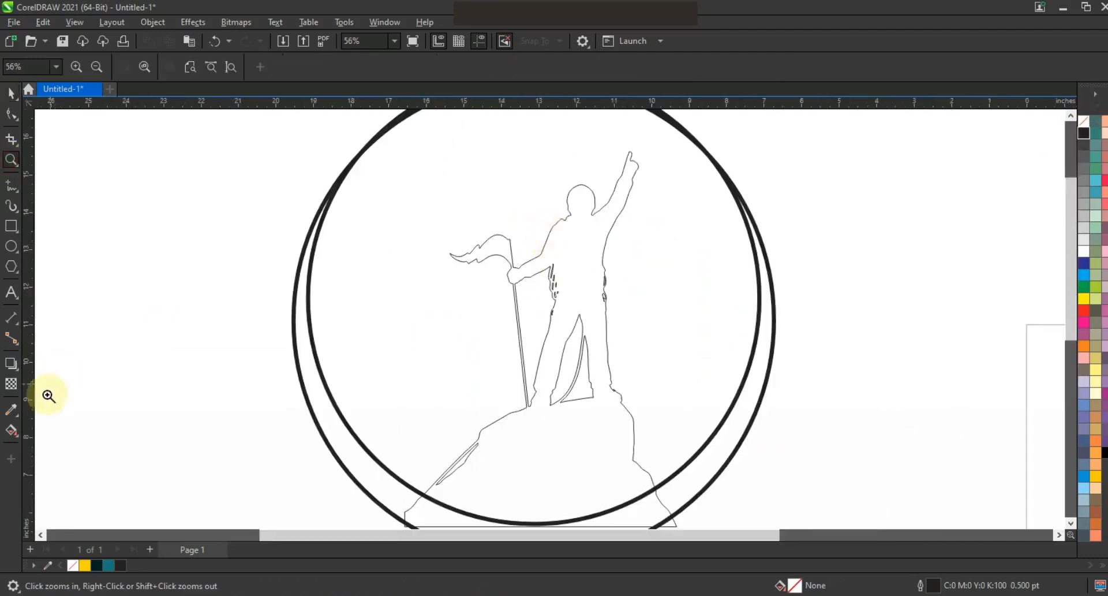
pyautogui.click(21, 440)
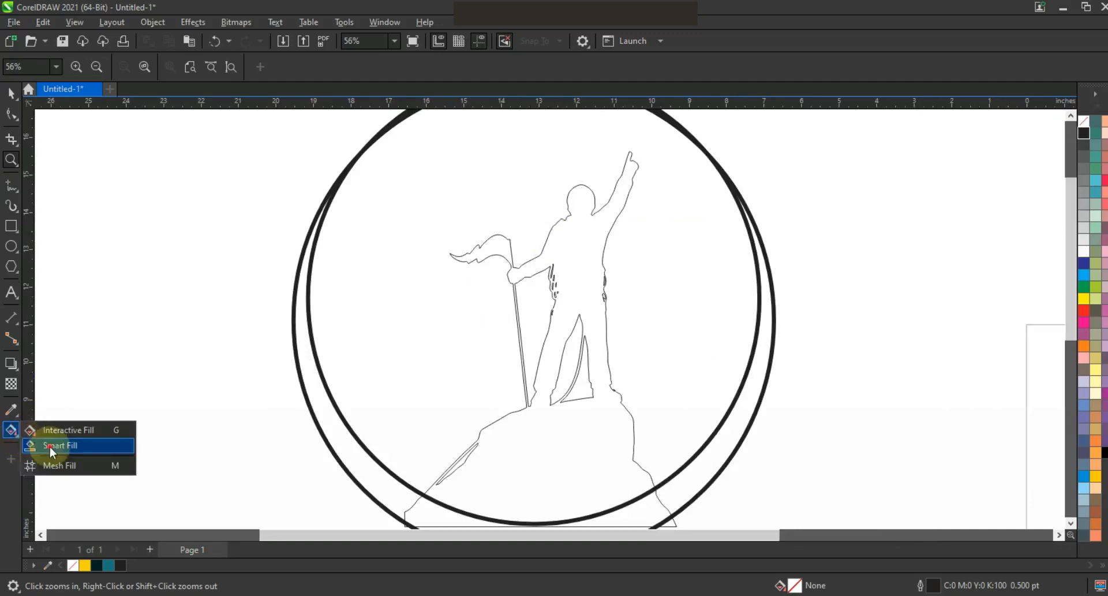
pyautogui.click(50, 447)
pyautogui.click(384, 481)
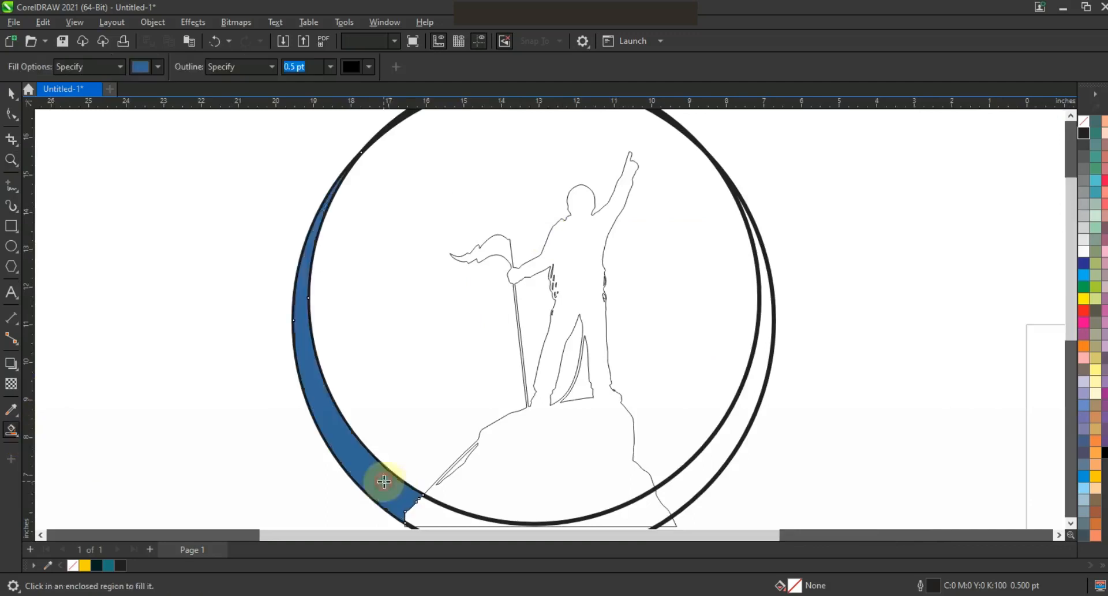
pyautogui.click(506, 499)
pyautogui.press('F3')
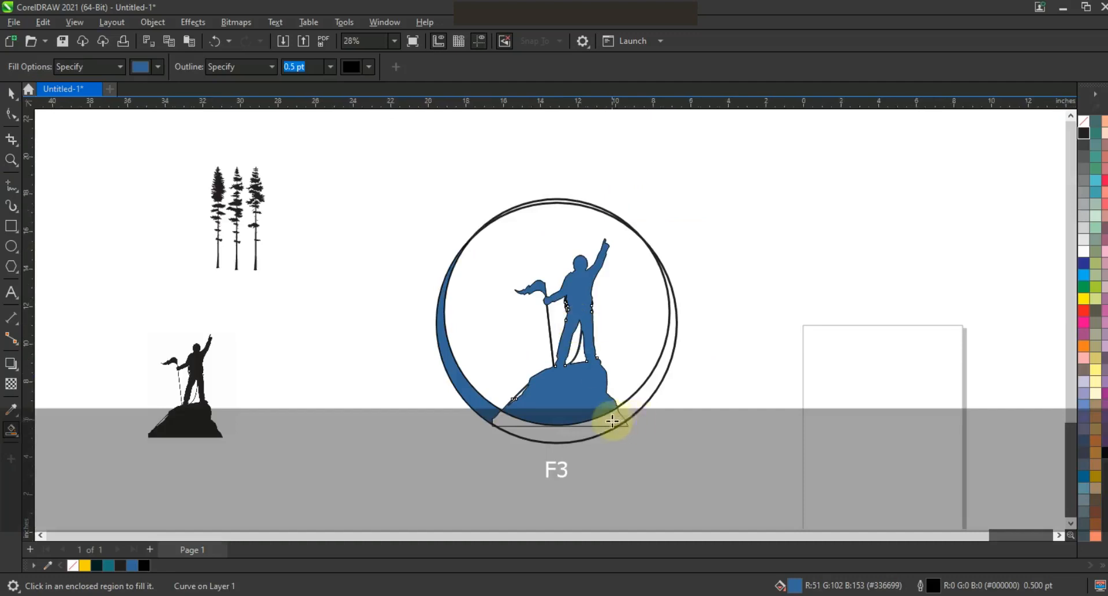
pyautogui.click(612, 422)
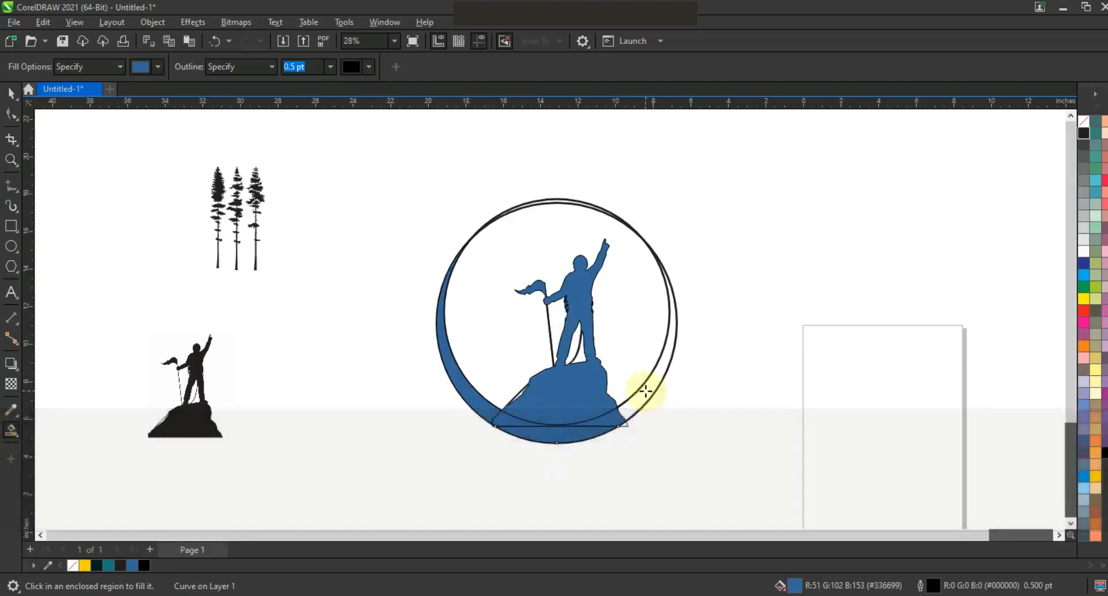
pyautogui.click(645, 391)
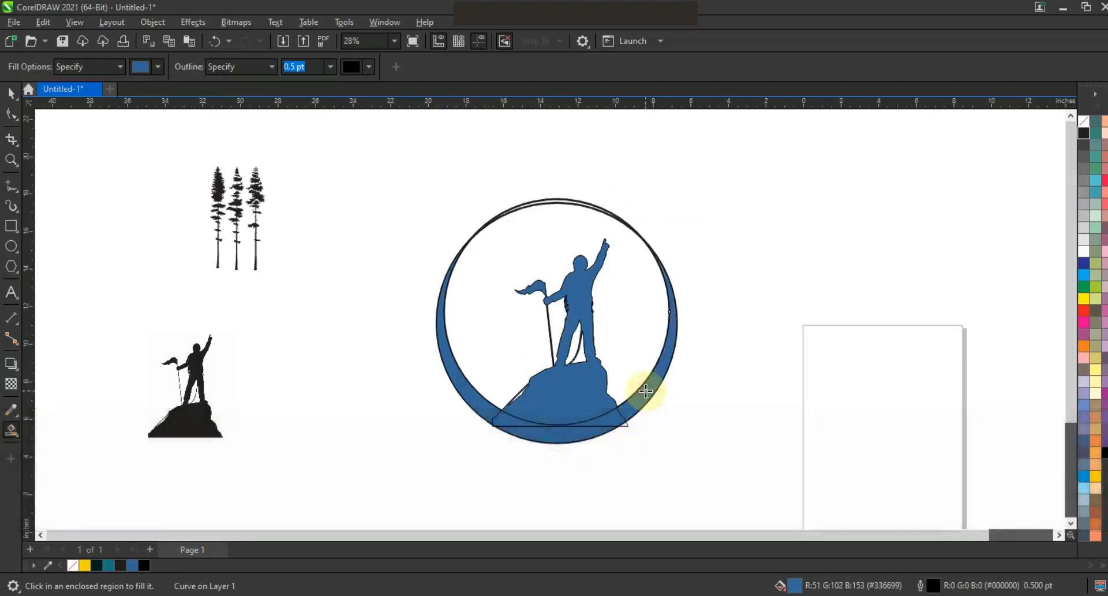
# Delete both original circles and the leftover climber outline, keeping only the blue filled shapes.
pyautogui.click(11, 92)
pyautogui.click(646, 189)
pyautogui.click(580, 206)
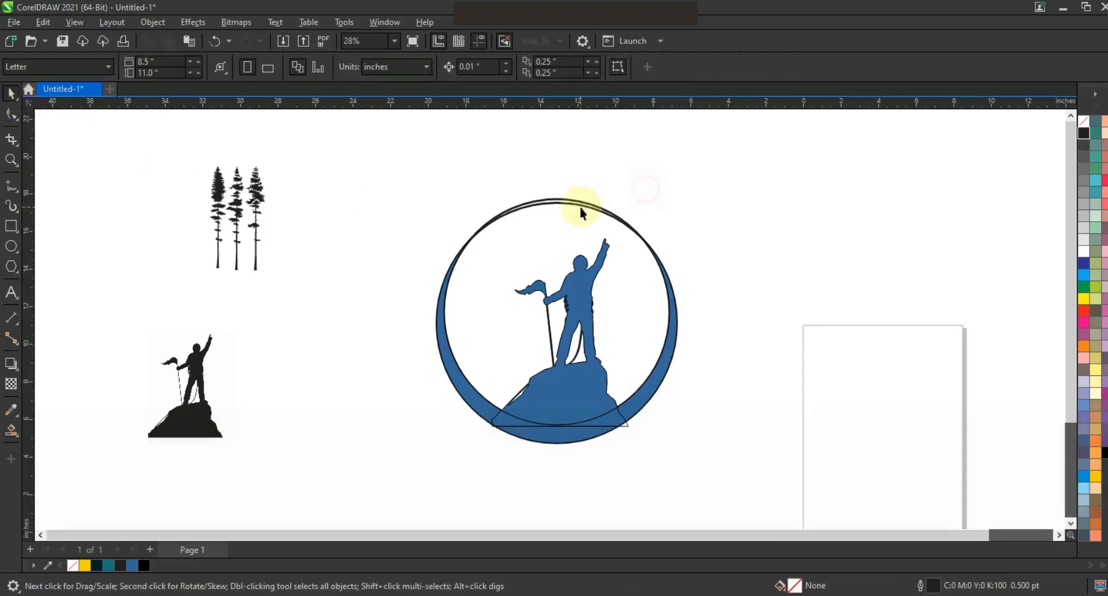
pyautogui.press('Delete')
pyautogui.click(580, 202)
pyautogui.press('Delete')
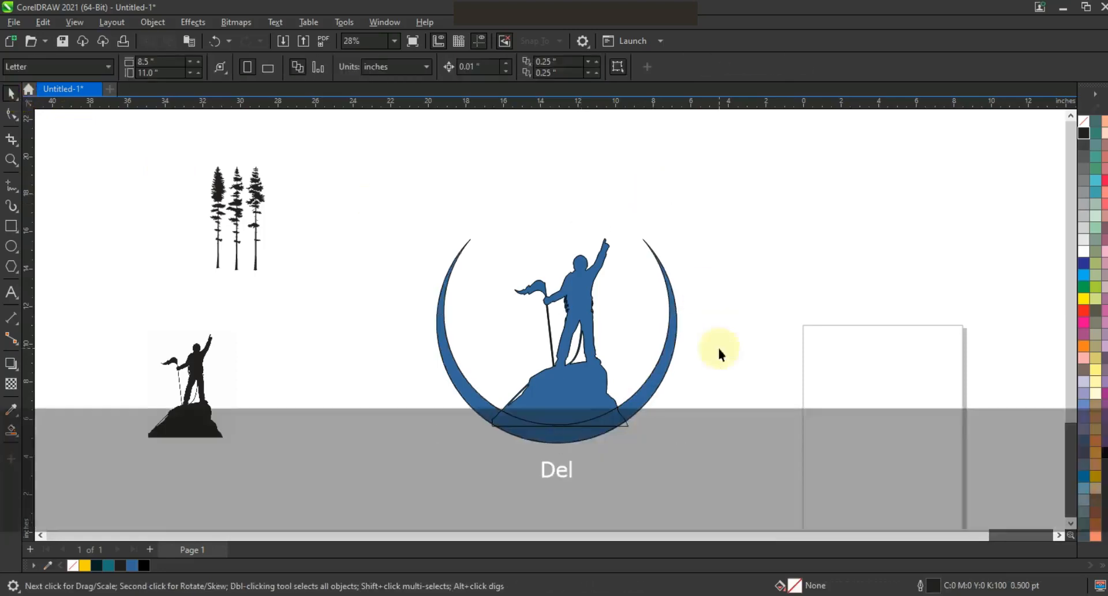
pyautogui.click(628, 428)
pyautogui.press('Delete')
# Weld the filled climber, rock and crescent pieces into one shape and fill it with dark teal (#022028).
pyautogui.click(683, 425)
pyautogui.moveTo(718, 195); pyautogui.dragTo(407, 455)
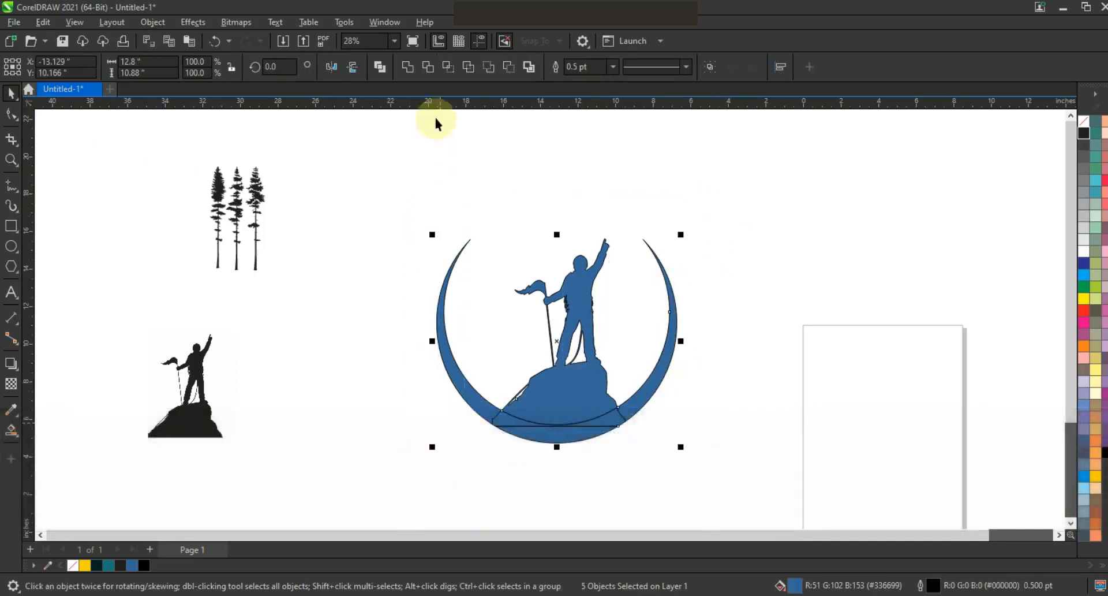
pyautogui.click(407, 68)
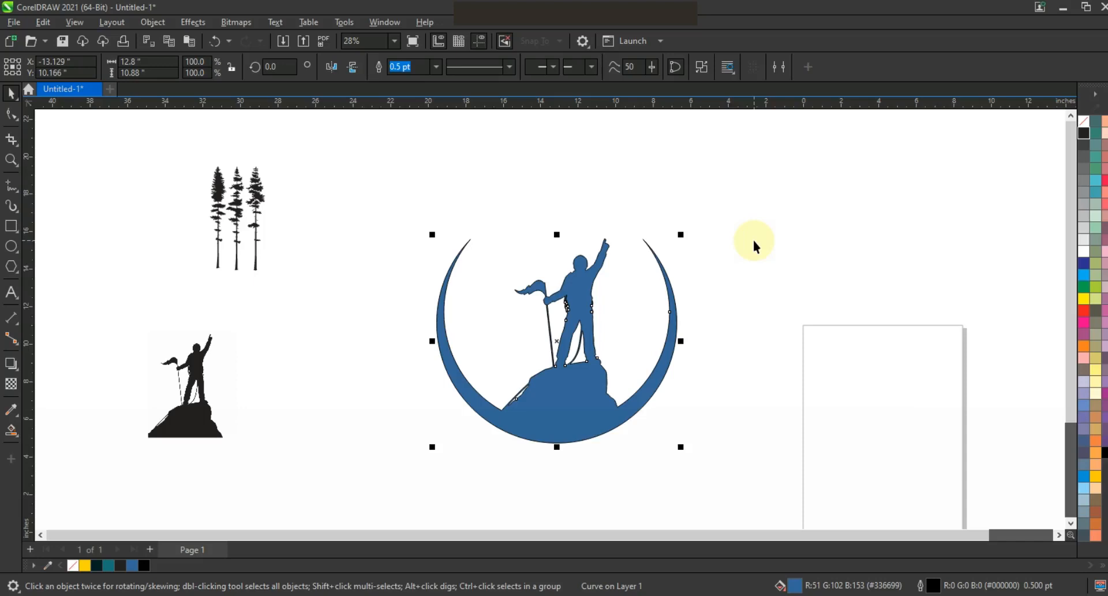
pyautogui.click(97, 565)
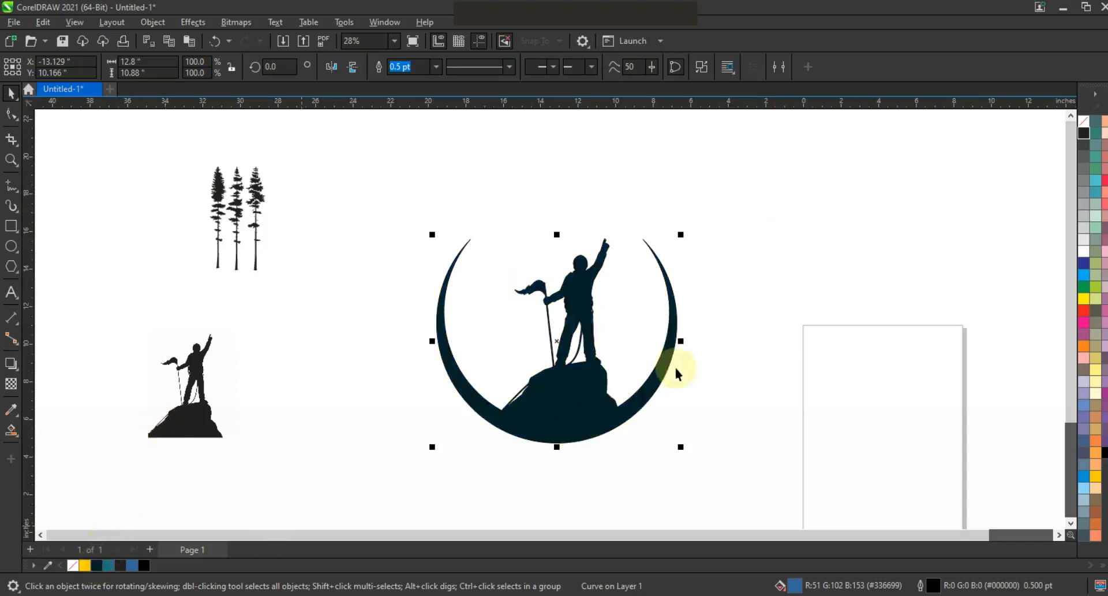
pyautogui.click(724, 359)
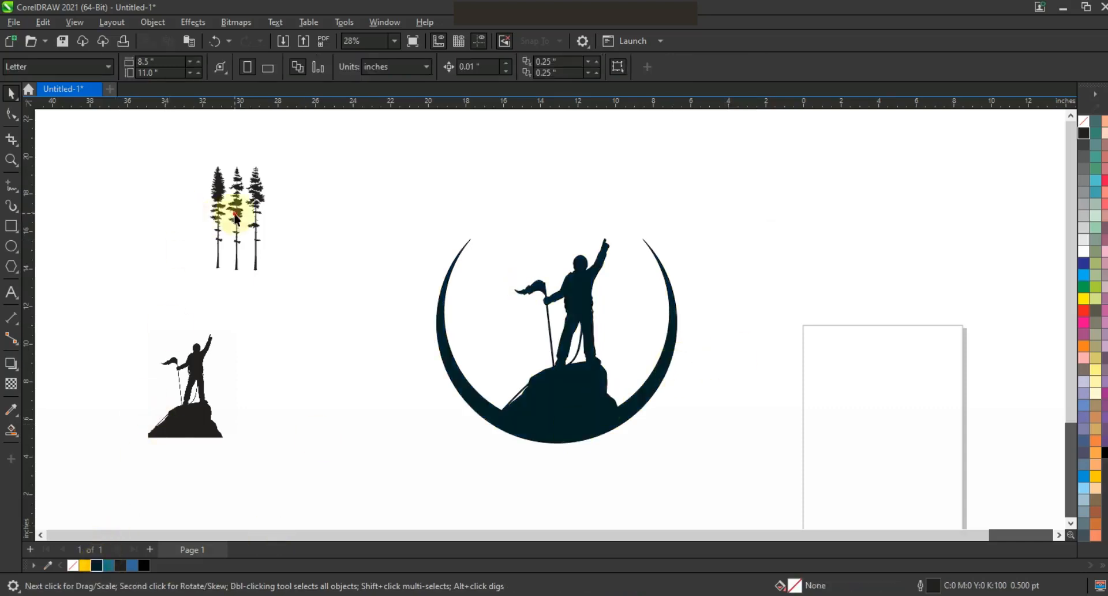
# Raise the middle tree above its neighbours, then place the three trees enlarged inside the crescent, to the left of the rock.
pyautogui.moveTo(171, 141); pyautogui.dragTo(249, 255)
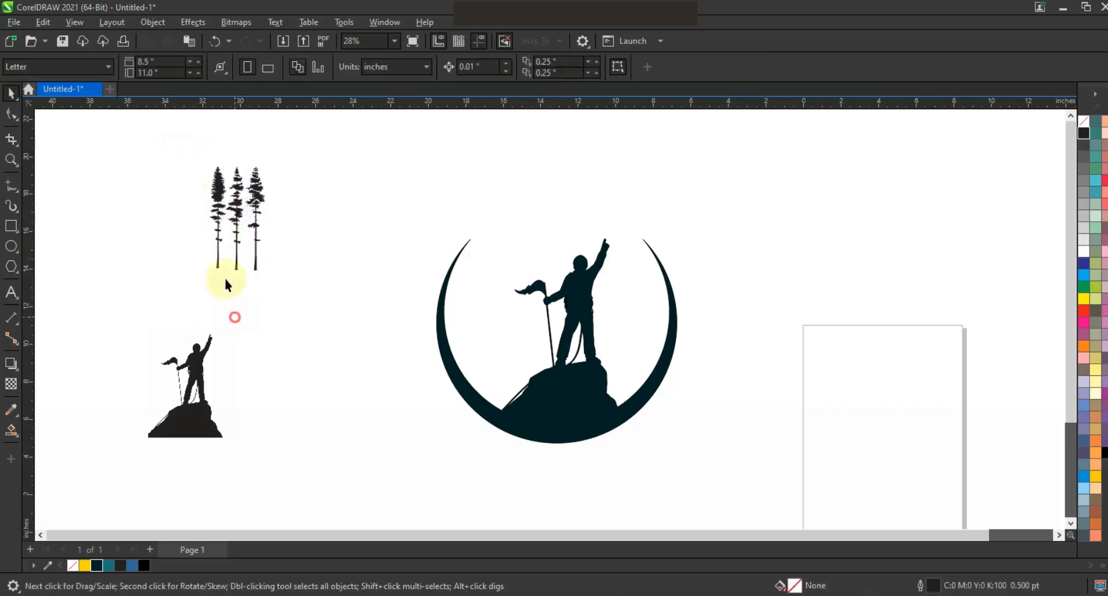
pyautogui.click(238, 201)
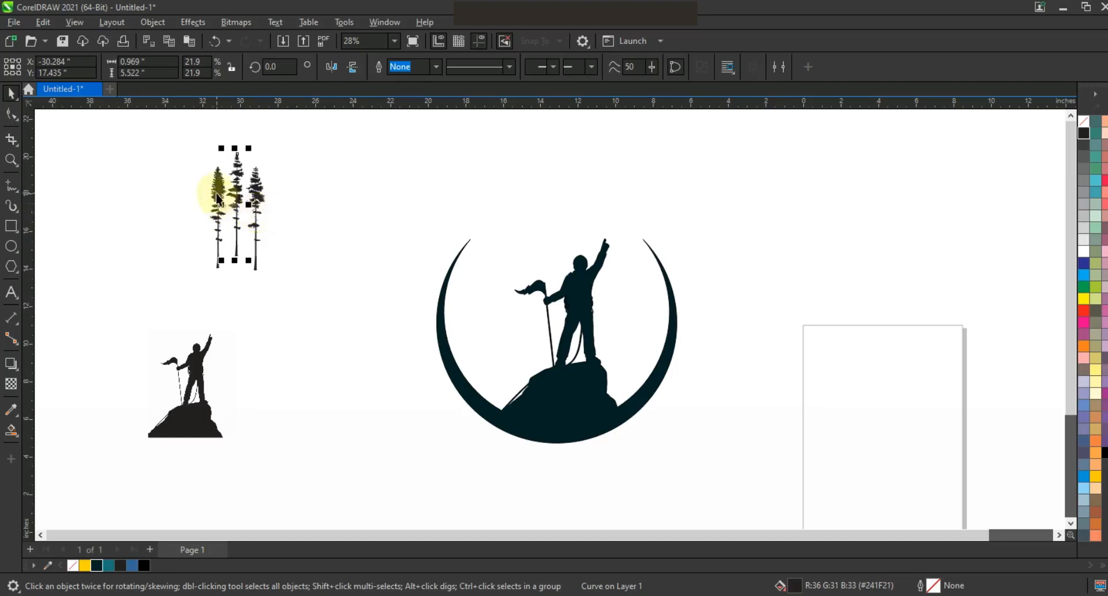
pyautogui.moveTo(153, 132); pyautogui.dragTo(259, 258)
pyautogui.moveTo(242, 207); pyautogui.dragTo(509, 368)
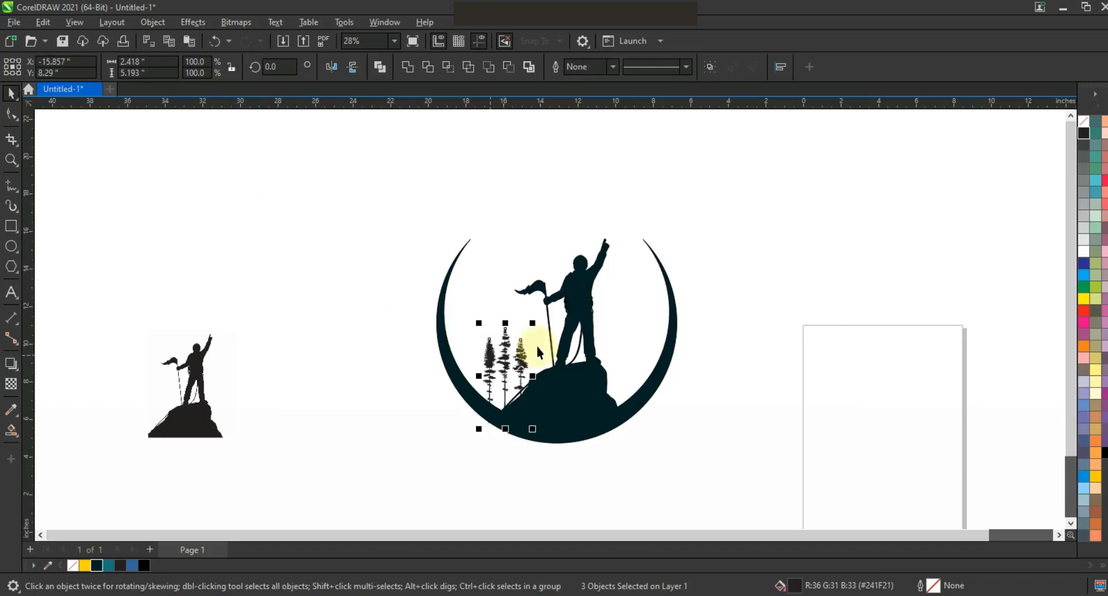
pyautogui.press('F3')
pyautogui.moveTo(496, 221); pyautogui.dragTo(469, 183)
pyautogui.press('Escape')
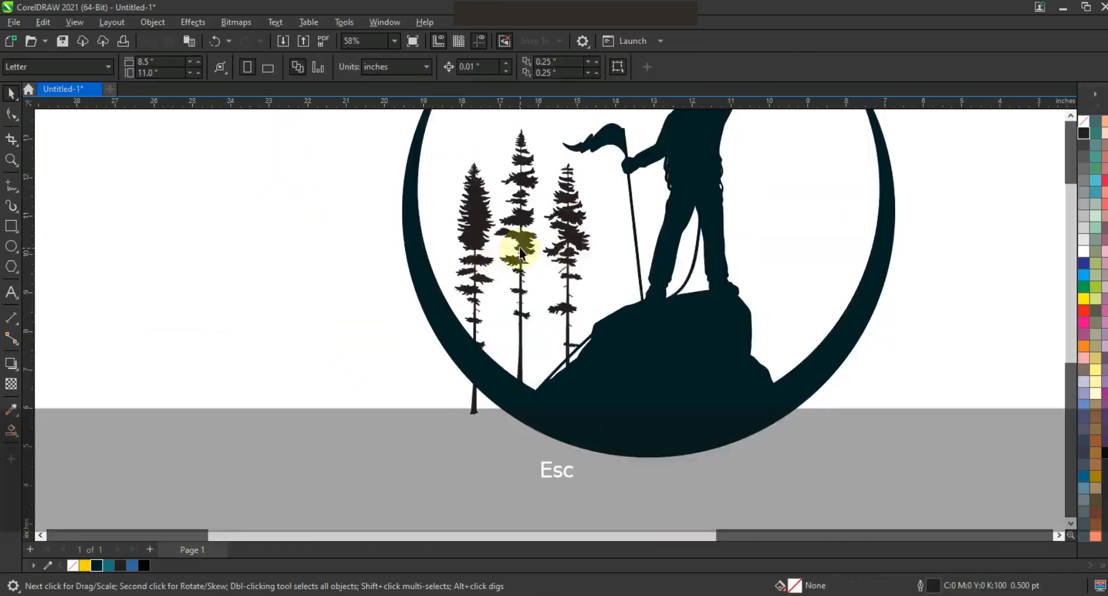
# Shift the right tree slightly closer to the middle one and enlarge the left tree to about 1.19 by 7.31 inches.
pyautogui.moveTo(521, 254); pyautogui.dragTo(566, 249)
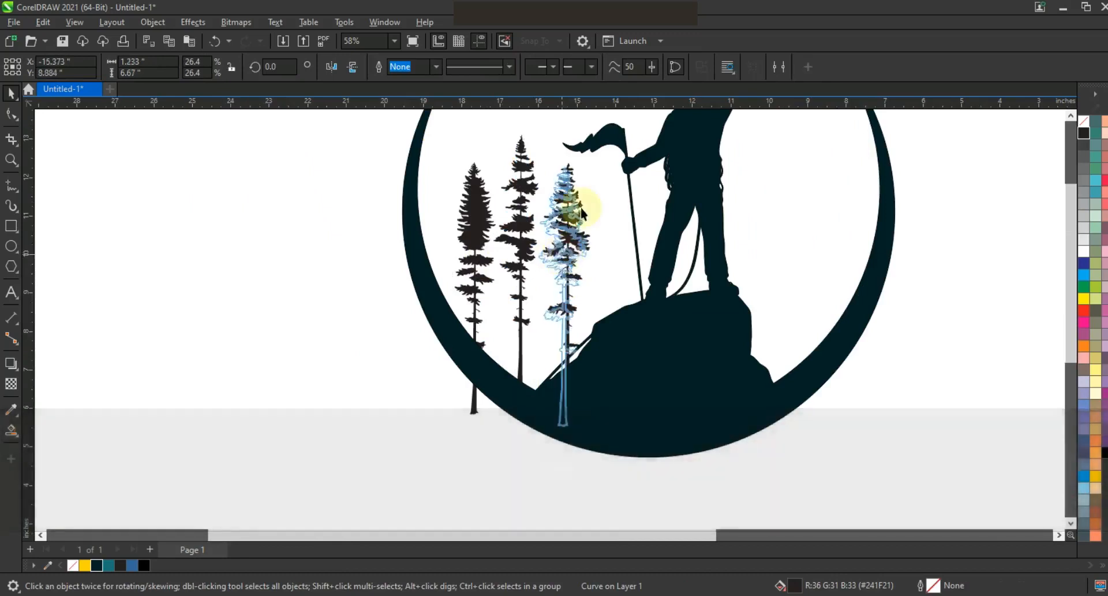
pyautogui.moveTo(590, 167); pyautogui.dragTo(593, 165)
pyautogui.click(473, 187)
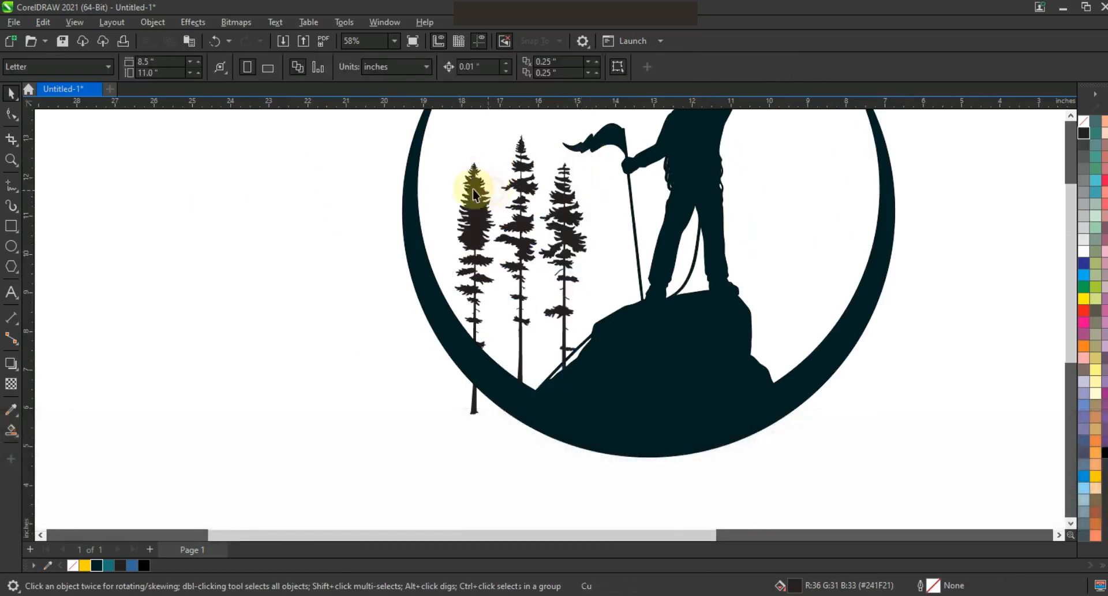
pyautogui.moveTo(450, 157); pyautogui.dragTo(446, 129)
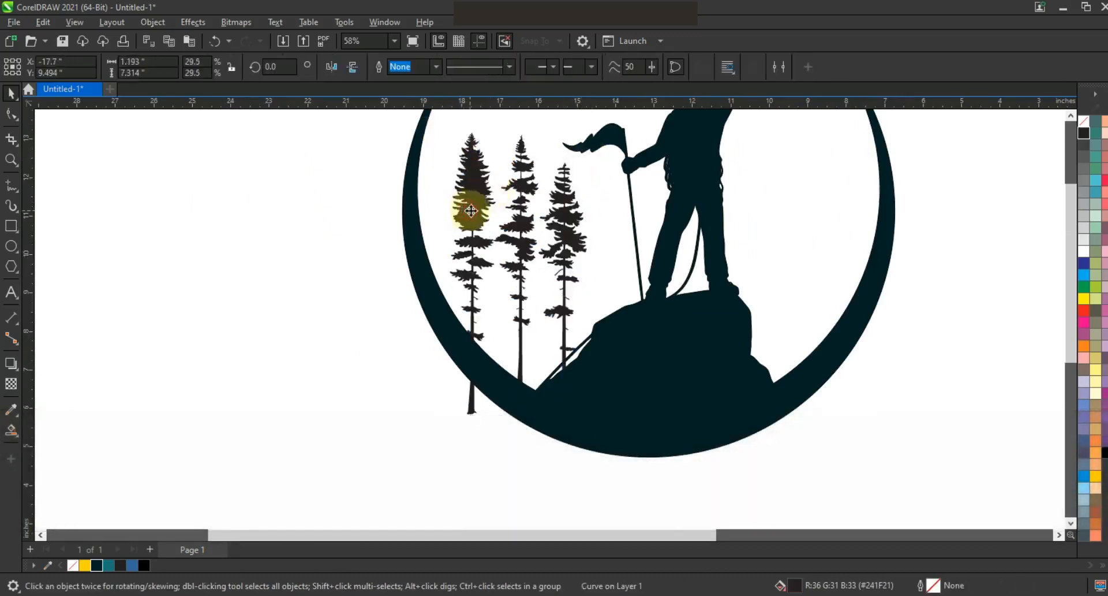
# Enlarge the three trees together to about 3.88 by 8.61 inches, keeping them beside the rock inside the crescent.
pyautogui.press('F3')
pyautogui.press('Escape')
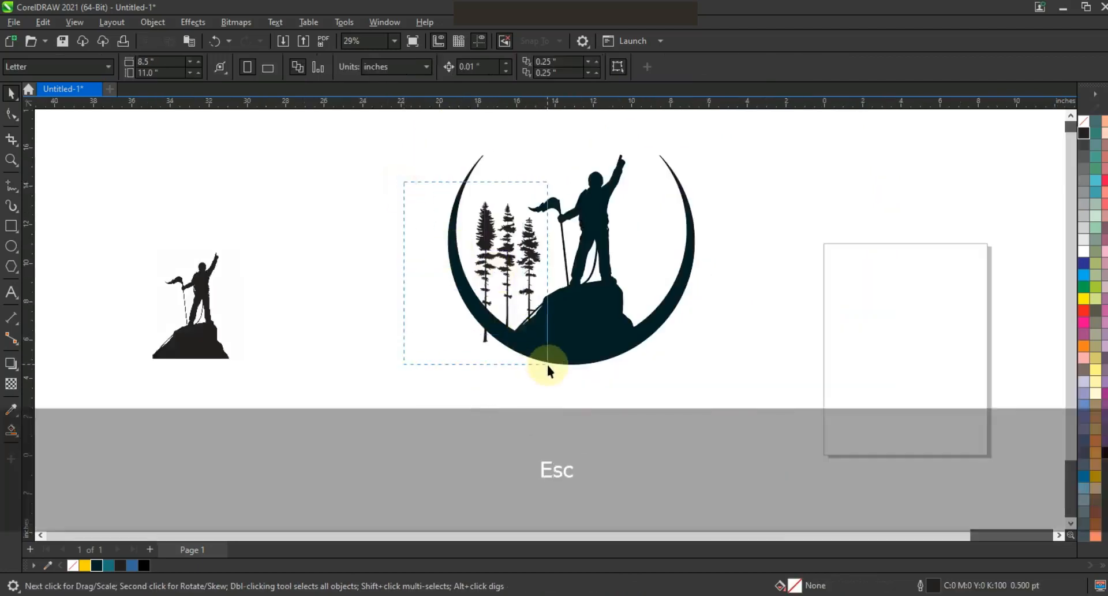
pyautogui.moveTo(544, 357); pyautogui.dragTo(552, 367)
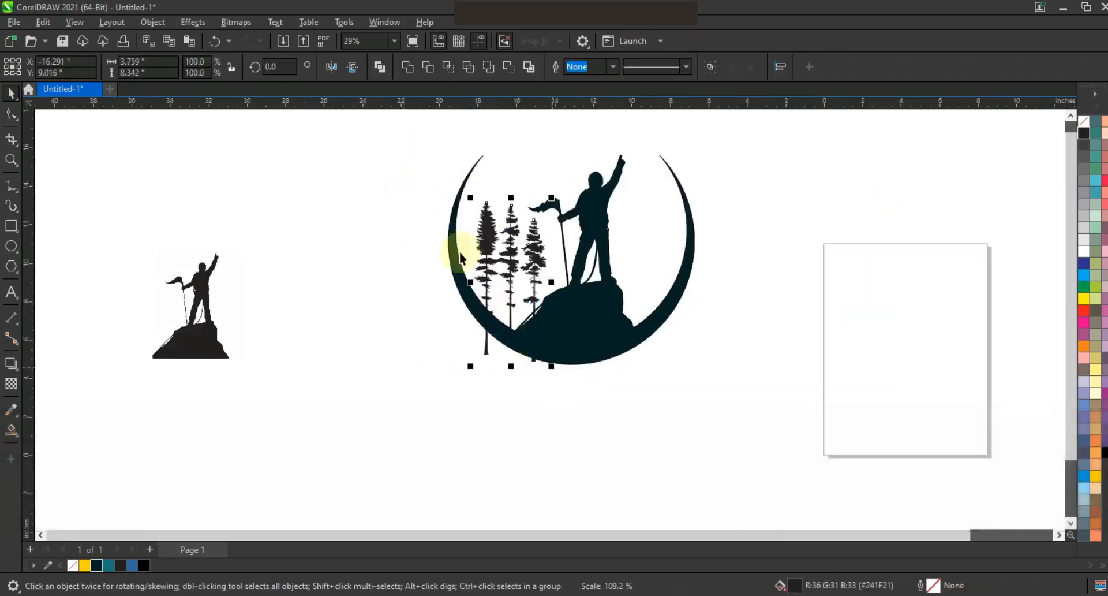
pyautogui.moveTo(470, 199); pyautogui.dragTo(468, 192)
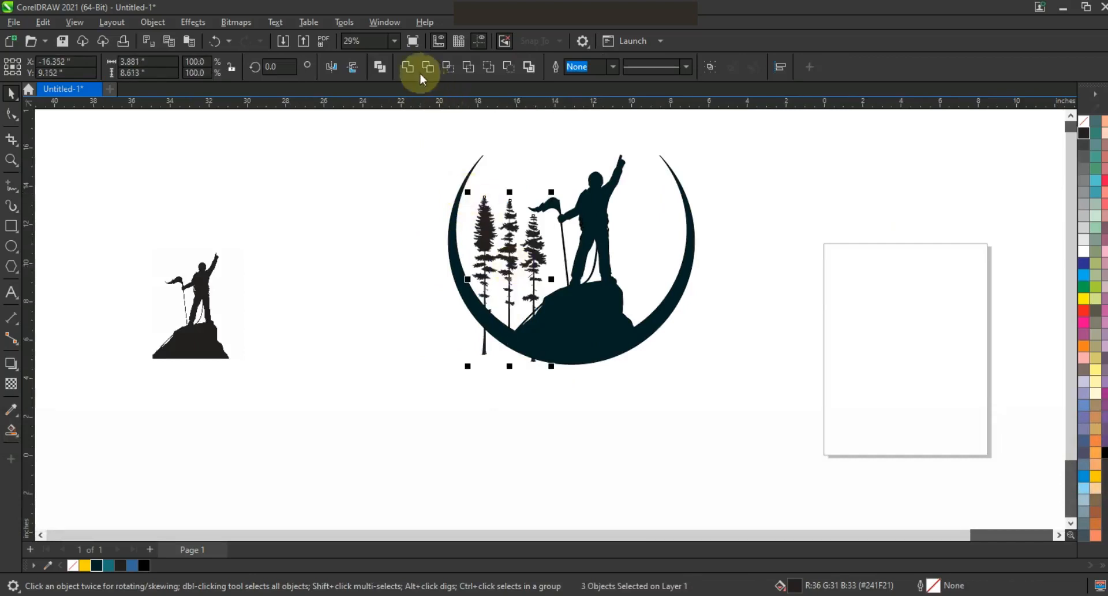
# Weld the trees into one curve and shorten the left and right trunks so their ends stay within the crescent.
pyautogui.click(11, 160)
pyautogui.moveTo(352, 261); pyautogui.dragTo(663, 388)
pyautogui.click(12, 114)
pyautogui.moveTo(444, 330); pyautogui.dragTo(479, 329)
pyautogui.press('Delete')
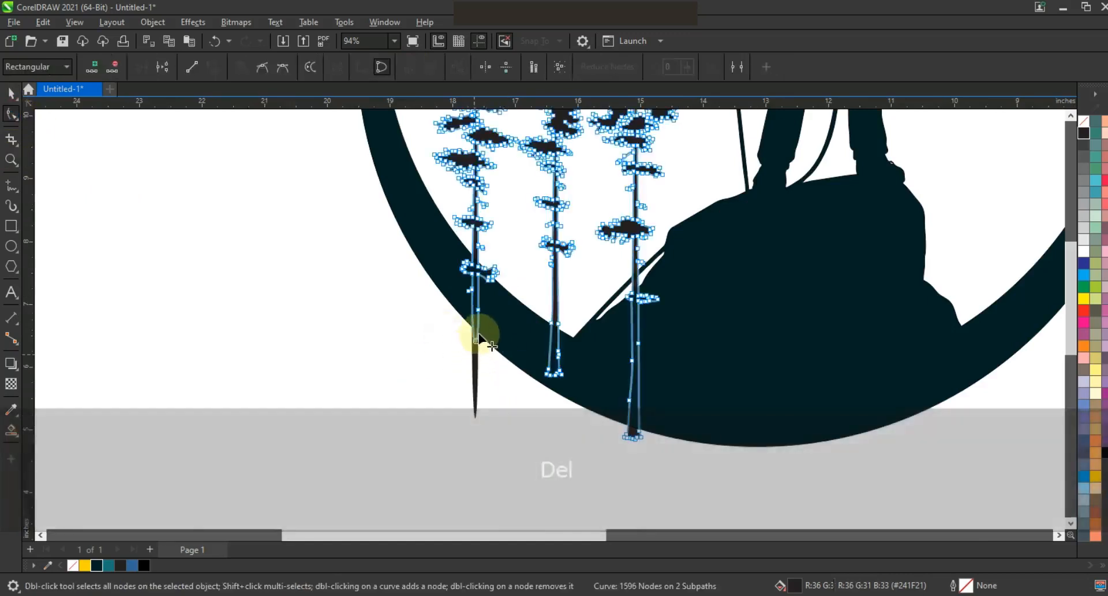
pyautogui.moveTo(605, 417); pyautogui.dragTo(640, 423)
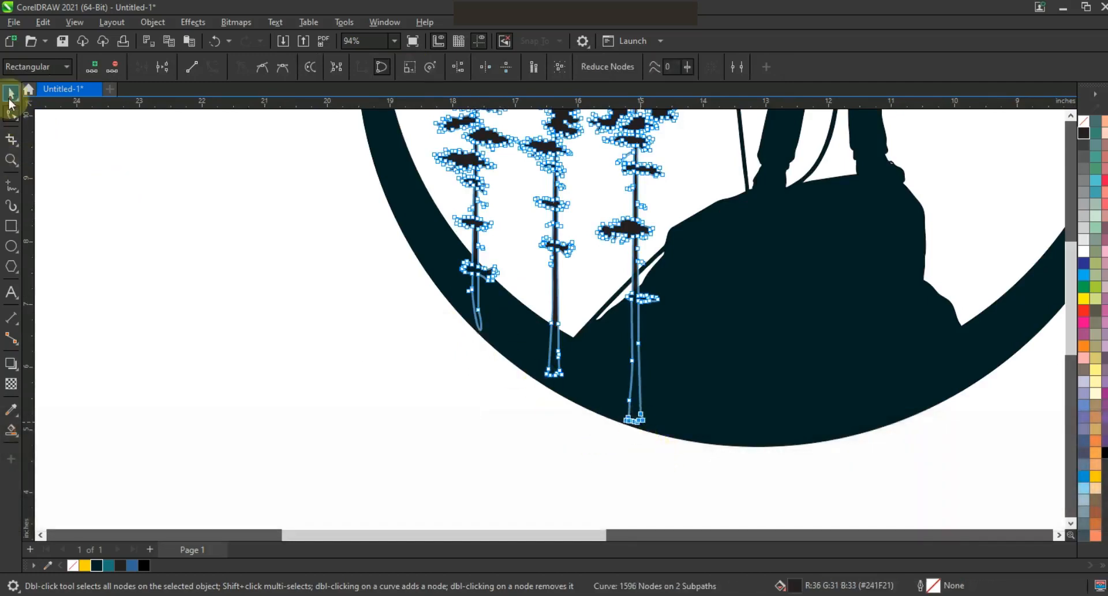
# Weld the trees to the dark teal climber and crescent emblem as a single shape.
pyautogui.click(11, 93)
pyautogui.press('shift')
pyautogui.keyDown('shift'); pyautogui.click(720, 289); pyautogui.keyUp('shift')
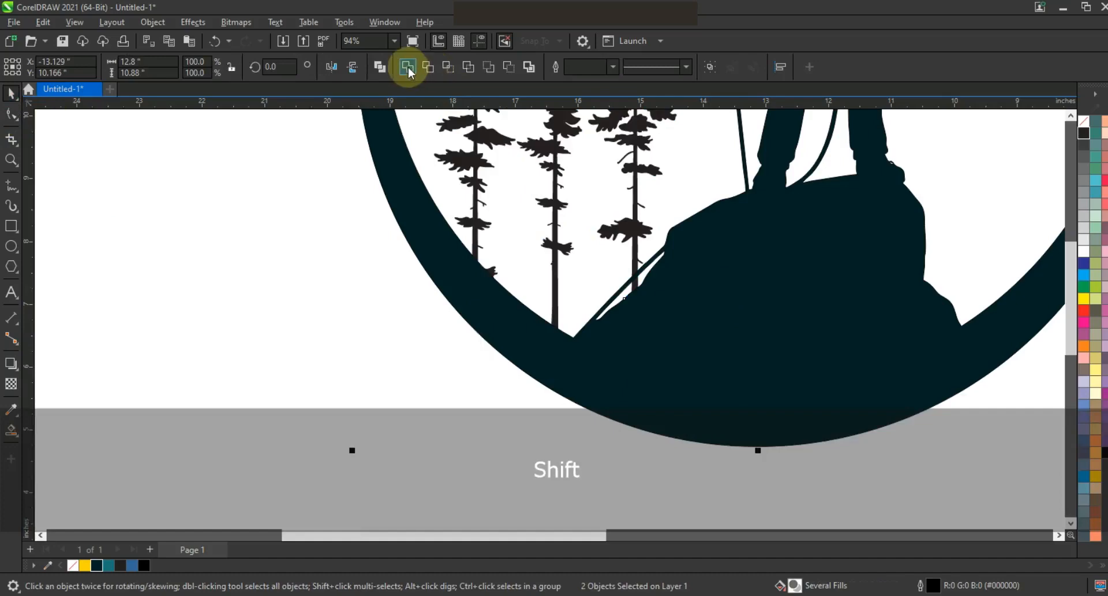
pyautogui.press('F3')
pyautogui.press('F3')
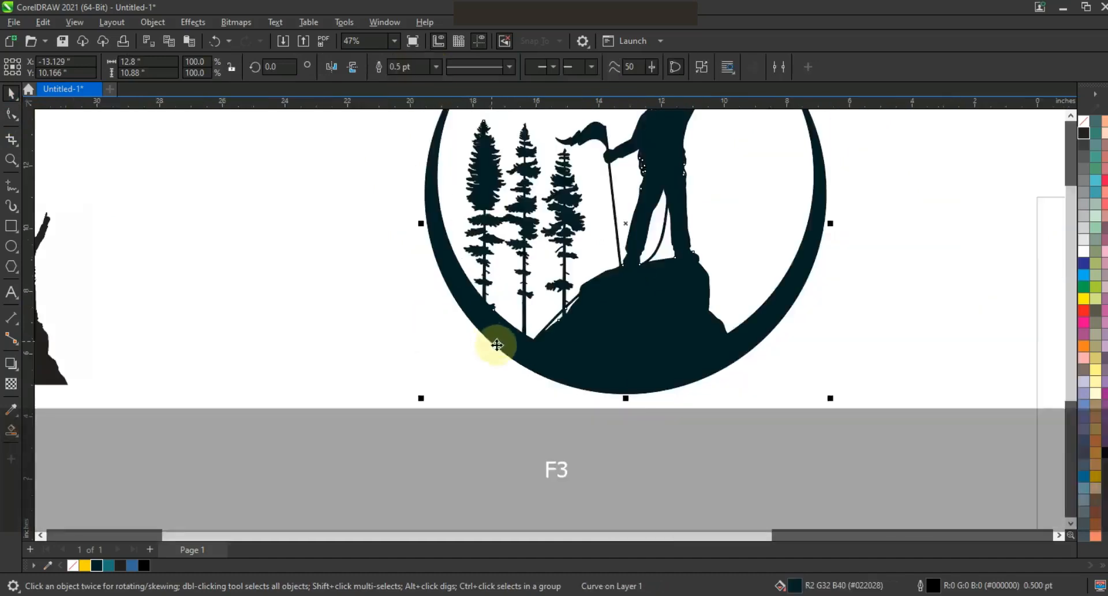
pyautogui.press('Escape')
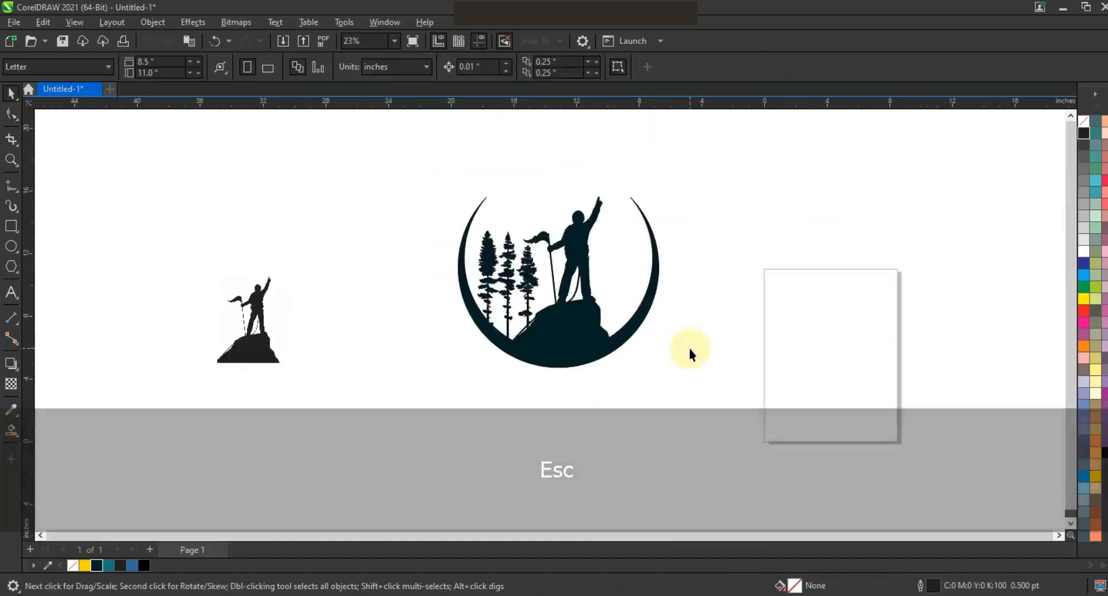
# Draw a circle inside the crescent around the climber and enlarge it from its centre to about 9.56 inches in diameter.
pyautogui.click(11, 160)
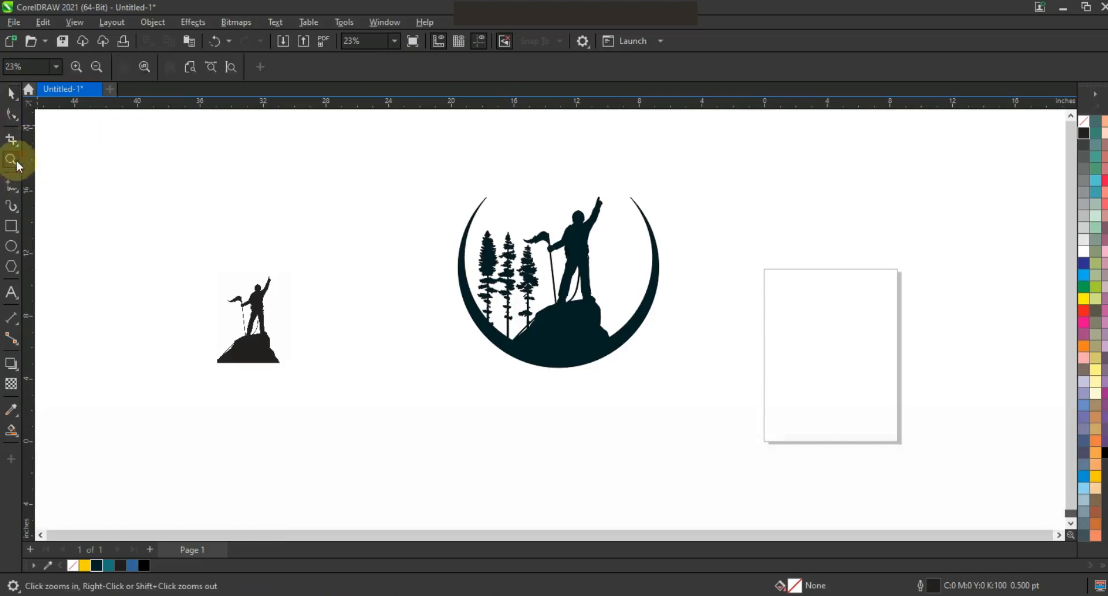
pyautogui.moveTo(405, 149); pyautogui.dragTo(731, 380)
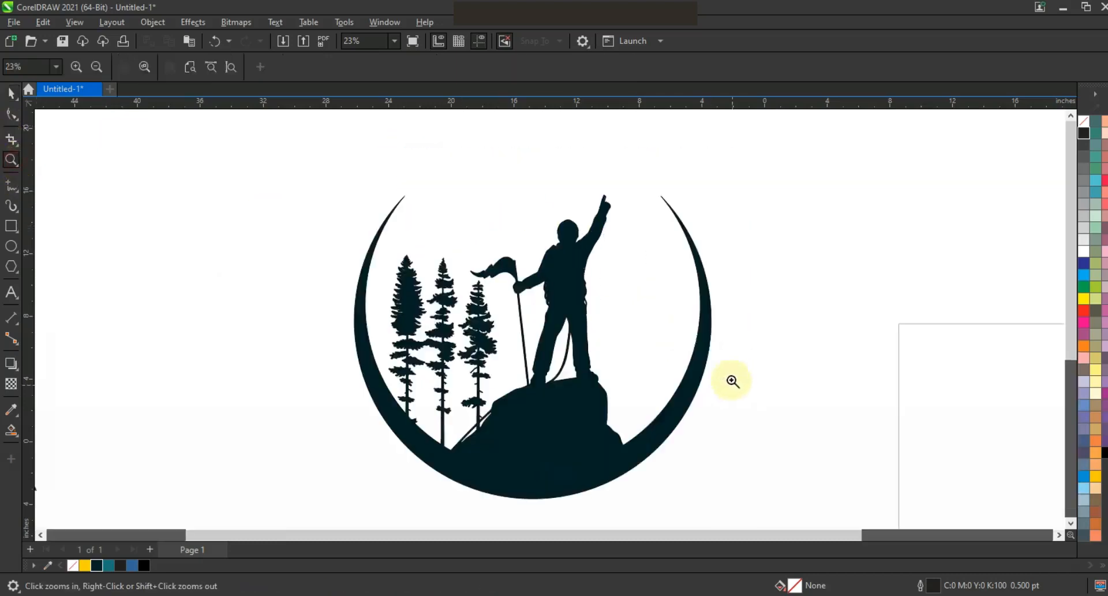
pyautogui.click(11, 245)
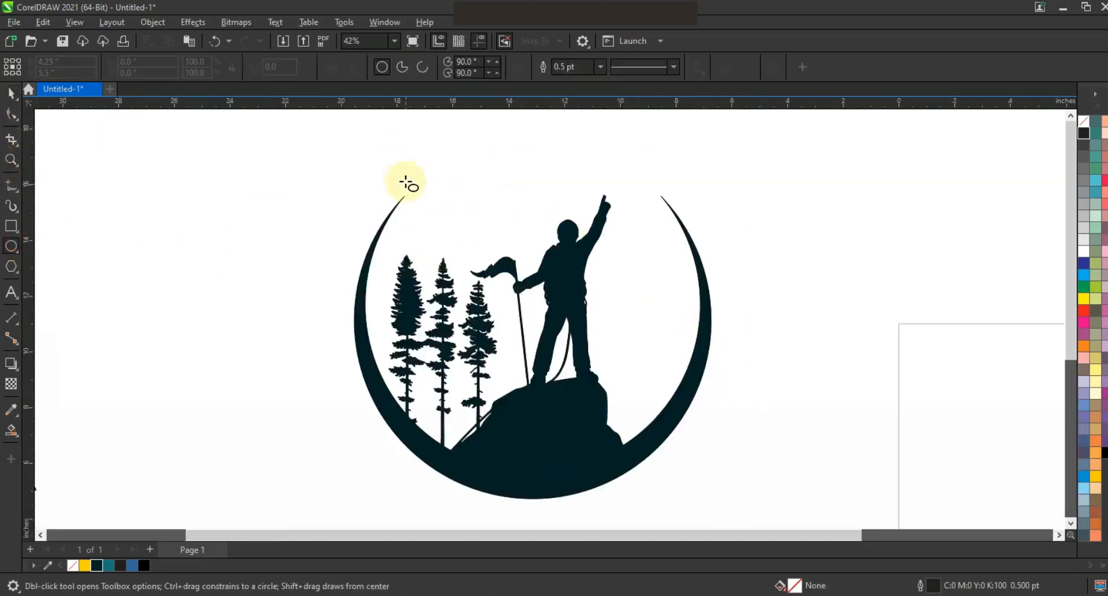
pyautogui.moveTo(404, 175); pyautogui.dragTo(544, 429)
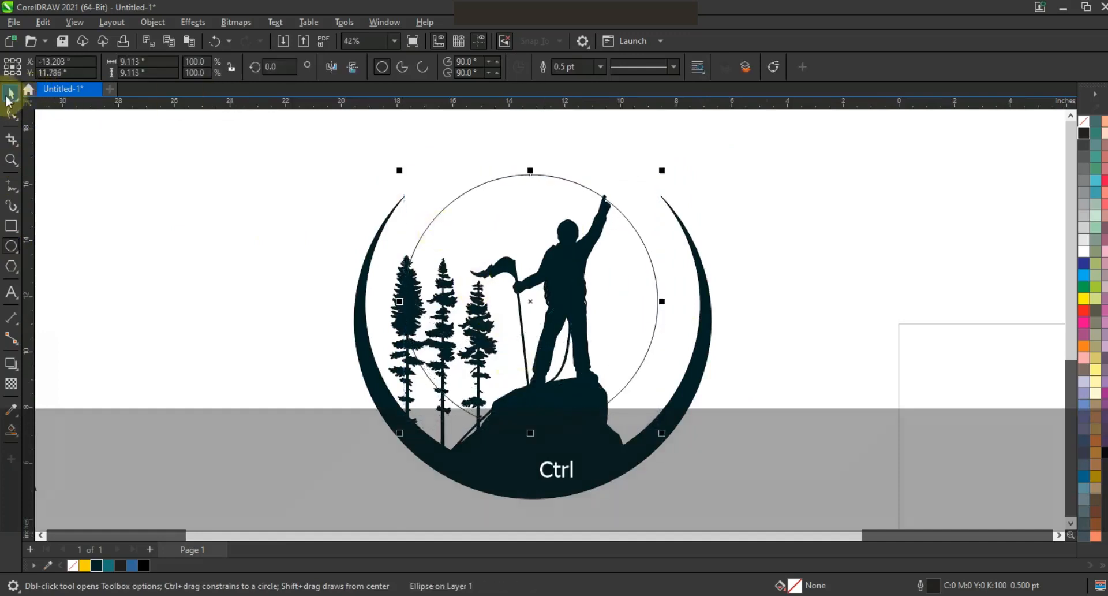
pyautogui.moveTo(665, 172); pyautogui.dragTo(670, 163)
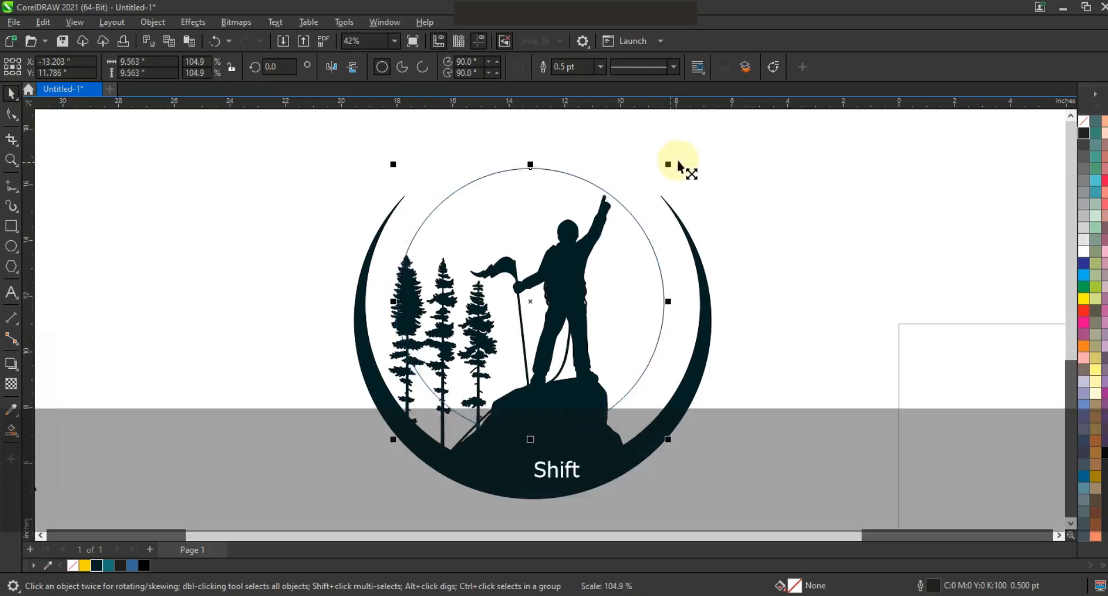
# Fill the circle with yellow (#FDD406), send it behind the emblem, remove its outline and centre it horizontally on the emblem.
pyautogui.click(85, 566)
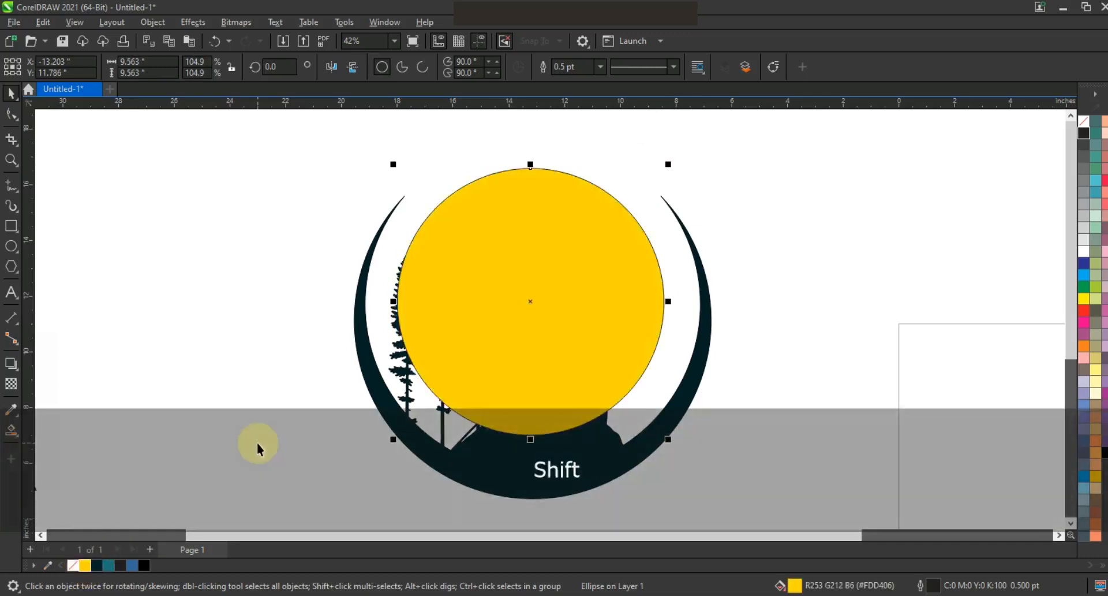
pyautogui.hotkey('shift', 'pagedown')
pyautogui.rightClick(1084, 123)
pyautogui.click(1071, 134)
pyautogui.keyDown('shift'); pyautogui.click(654, 440); pyautogui.keyUp('shift')
pyautogui.press('c')
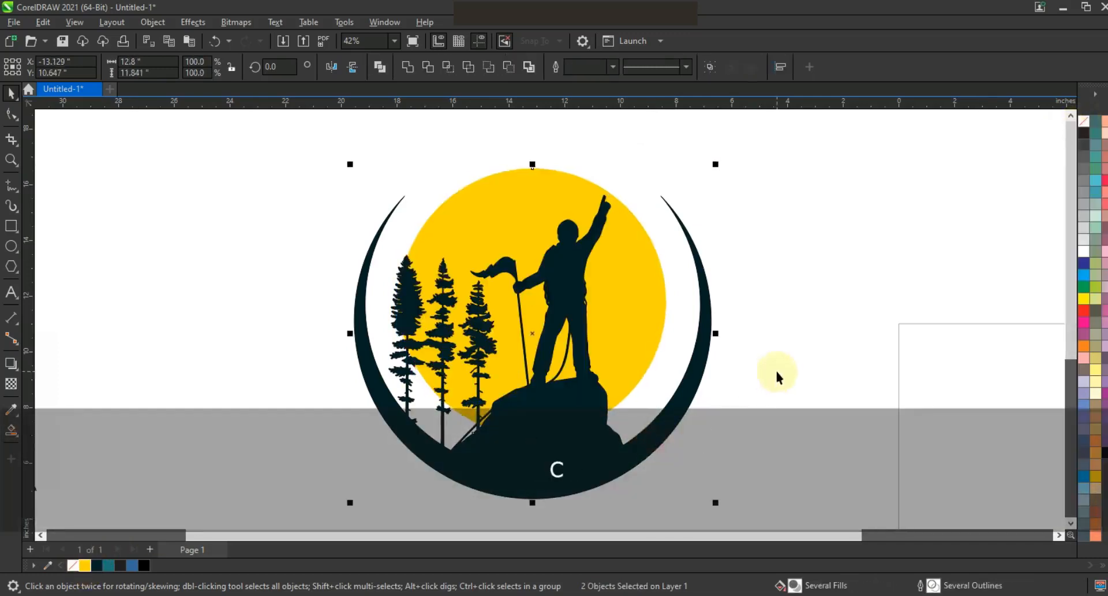
# Remove the outline from the dark teal climber and crescent shape.
pyautogui.click(776, 372)
pyautogui.click(584, 262)
pyautogui.rightClick(1084, 122)
pyautogui.click(1065, 134)
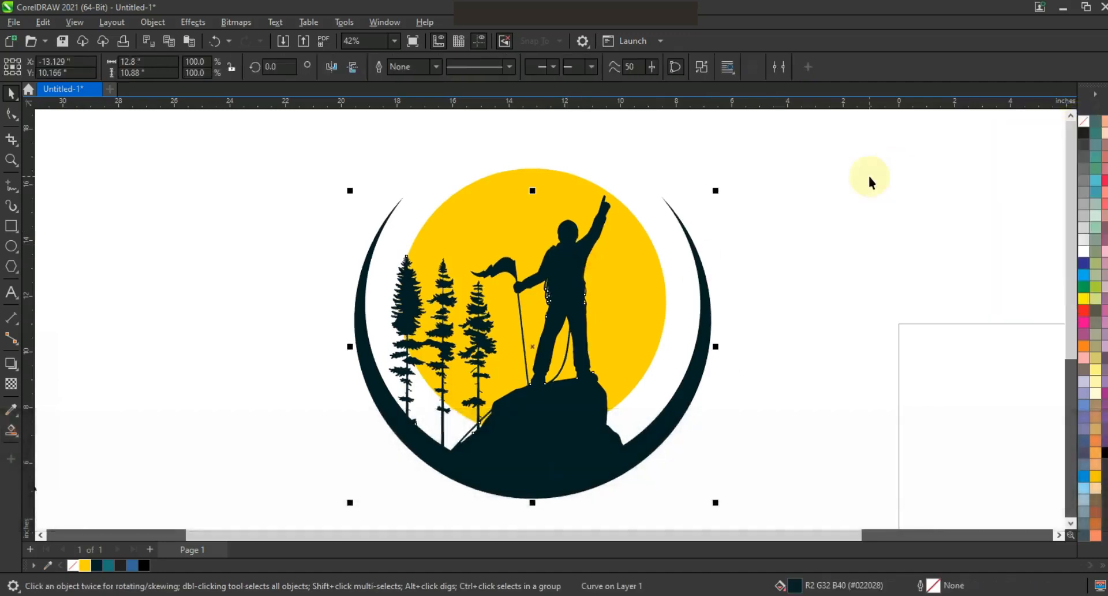
pyautogui.click(870, 176)
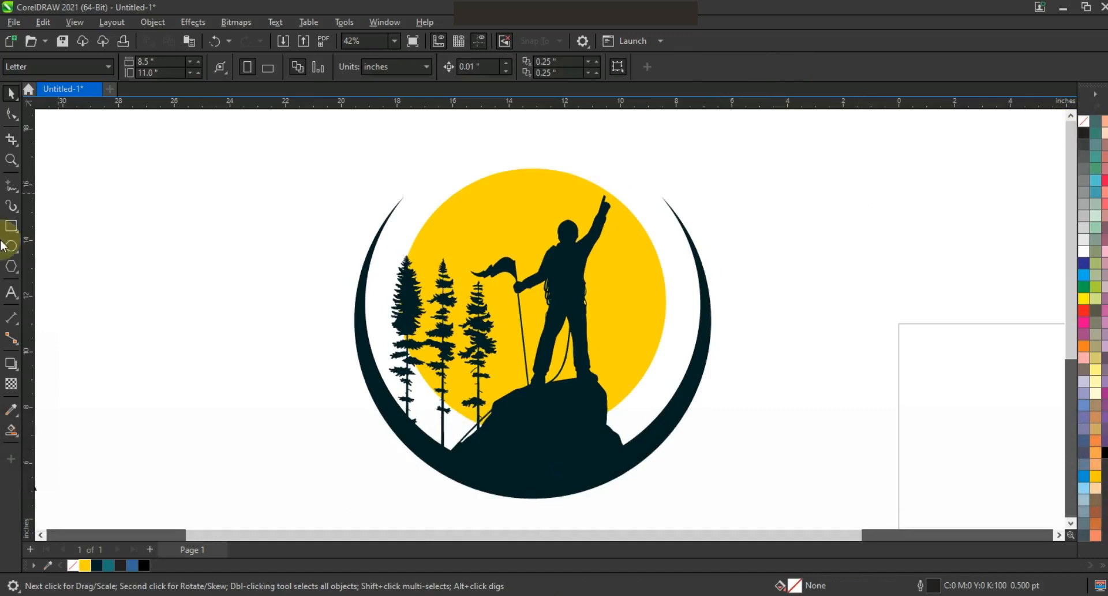
# Draw a regular four-sided polygon about 5.02 inches wide in the empty area to the left of the emblem.
pyautogui.click(12, 266)
pyautogui.click(470, 71)
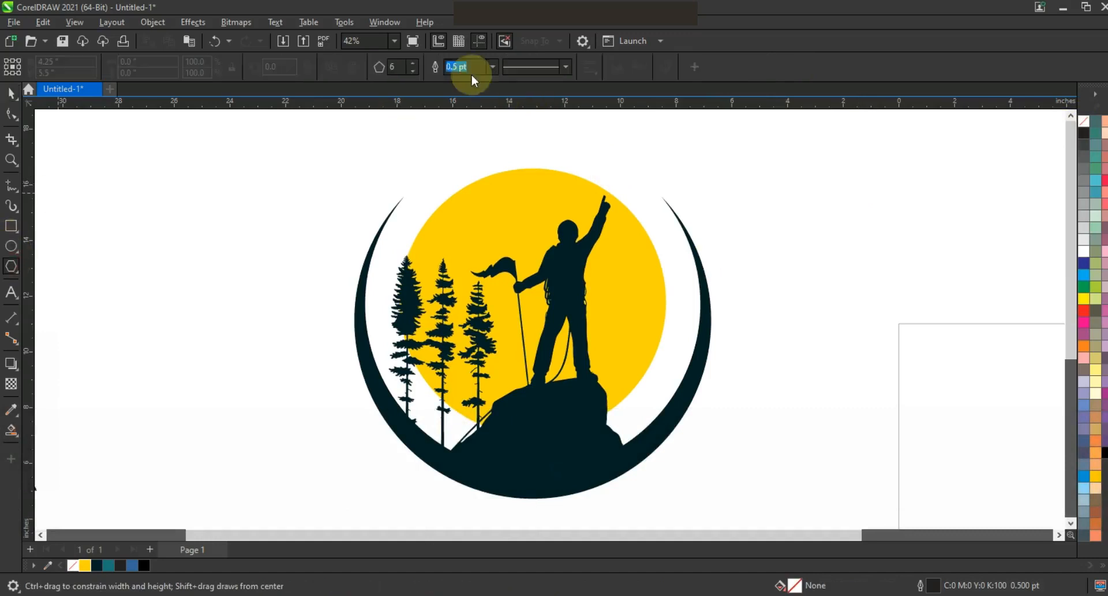
pyautogui.click(415, 74)
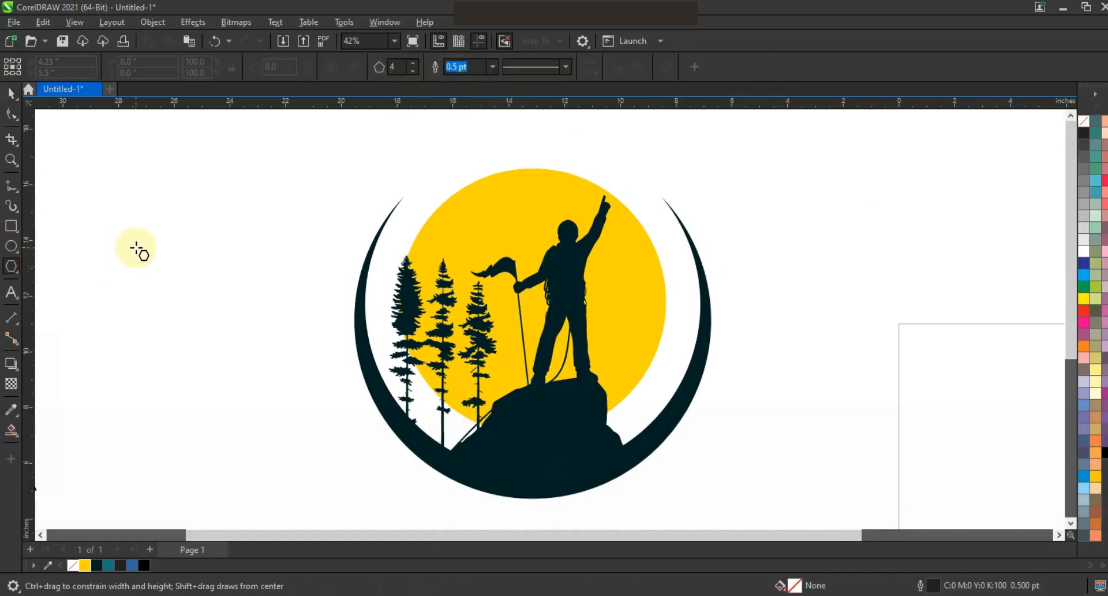
pyautogui.moveTo(140, 249); pyautogui.dragTo(168, 307)
pyautogui.click(11, 92)
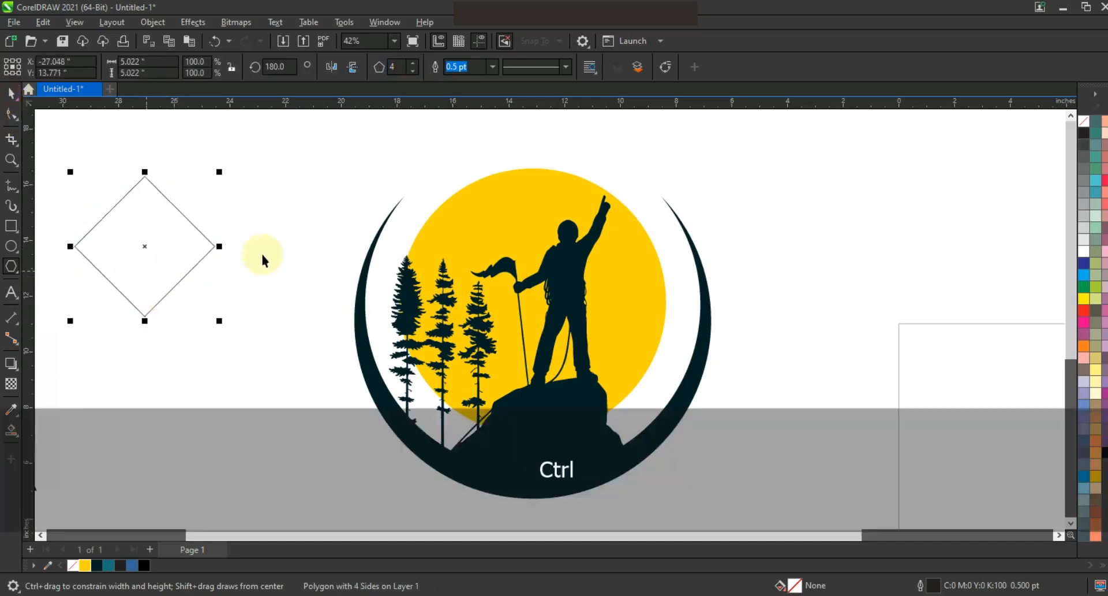
# Flatten and widen the diamond from its centre to about 7.84 by 0.74 inches and convert it to curves.
pyautogui.moveTo(290, 248); pyautogui.dragTo(291, 248)
pyautogui.moveTo(145, 176); pyautogui.dragTo(154, 233)
pyautogui.hotkey('ctrl', 'q')
pyautogui.moveTo(257, 263); pyautogui.dragTo(258, 262)
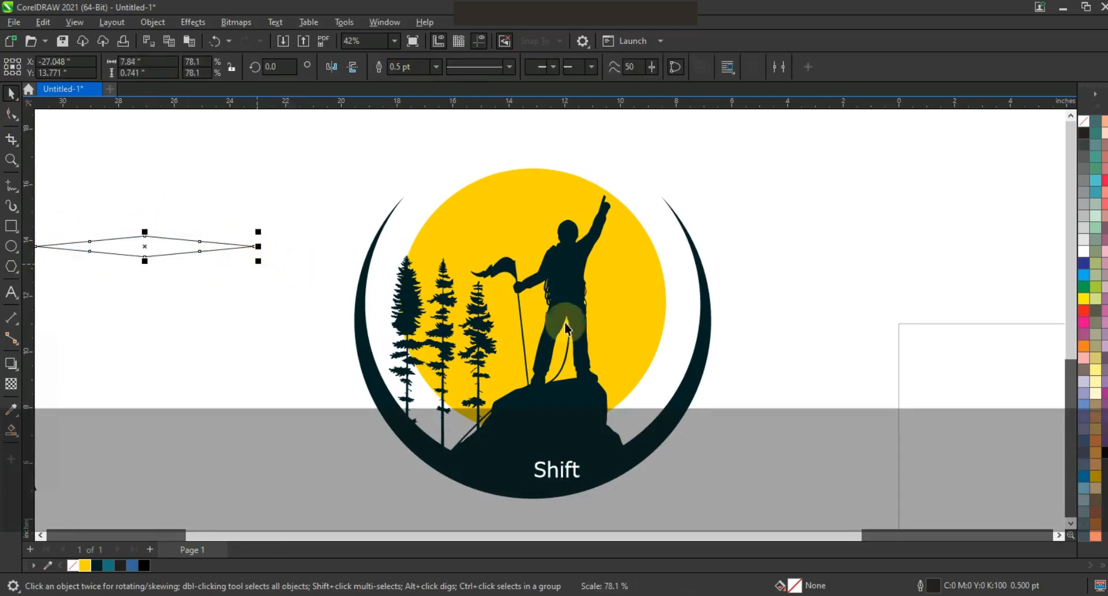
# Fill the flat diamond with red and place six copies across the sun's edges, three on each side.
pyautogui.click(1086, 314)
pyautogui.moveTo(185, 243); pyautogui.dragTo(760, 334)
pyautogui.press('space')
pyautogui.press('space')
pyautogui.press('space')
pyautogui.moveTo(434, 216); pyautogui.dragTo(376, 358)
pyautogui.press('space')
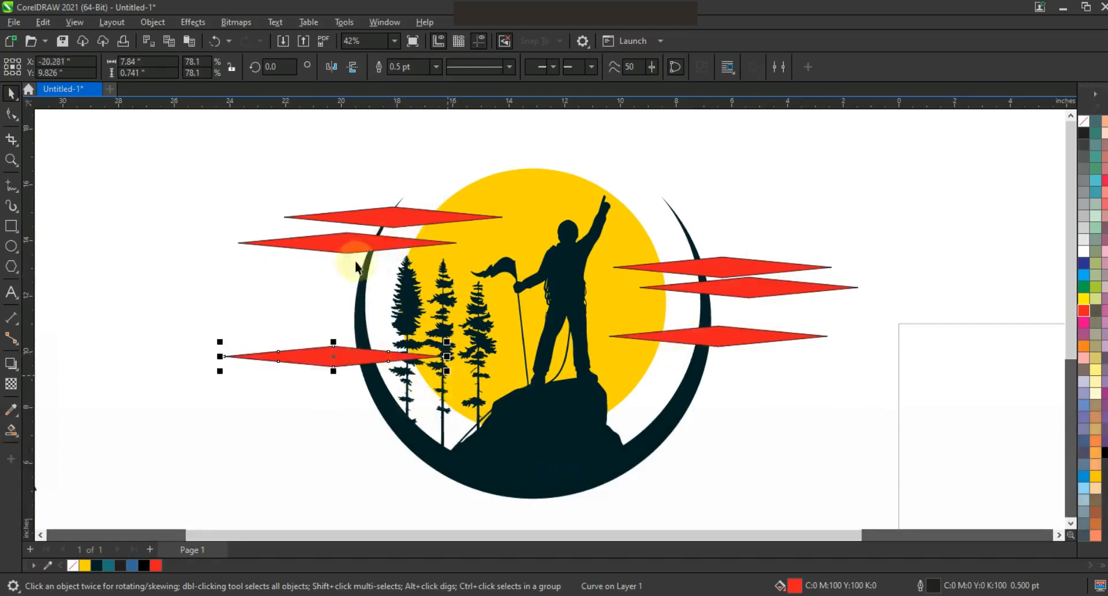
# Weld the six red diamonds into a single curve.
pyautogui.keyDown('shift'); pyautogui.click(349, 242); pyautogui.keyUp('shift')
pyautogui.keyDown('shift'); pyautogui.click(370, 216); pyautogui.keyUp('shift')
pyautogui.keyDown('shift'); pyautogui.click(733, 262); pyautogui.keyUp('shift')
pyautogui.keyDown('shift'); pyautogui.click(742, 338); pyautogui.keyUp('shift')
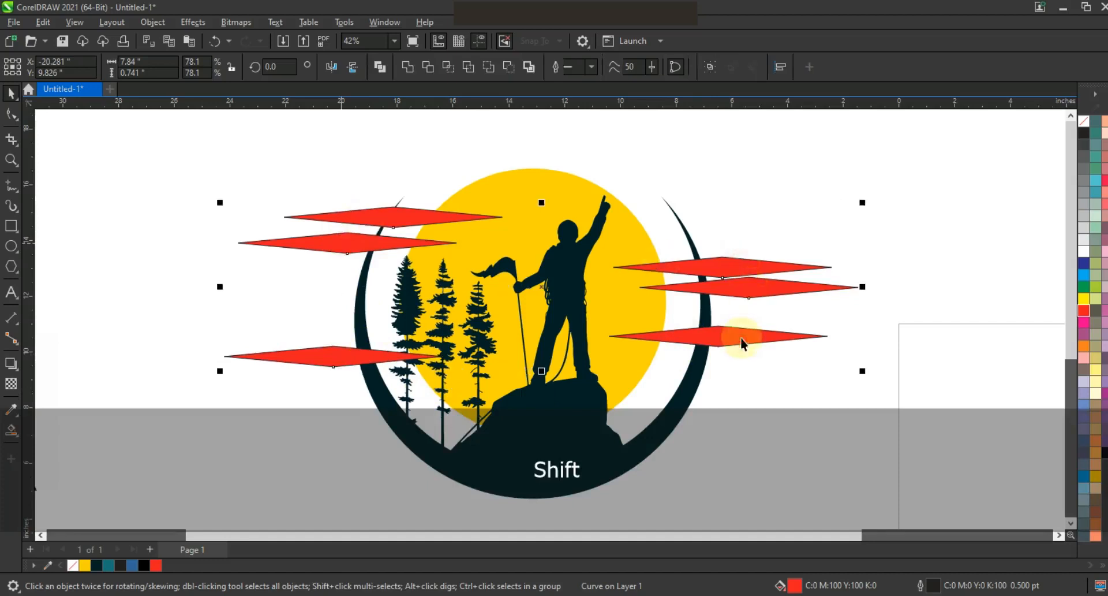
pyautogui.click(413, 70)
# Trim the yellow sun with the welded red diamonds and delete the diamonds.
pyautogui.keyDown('shift'); pyautogui.click(510, 184); pyautogui.keyUp('shift')
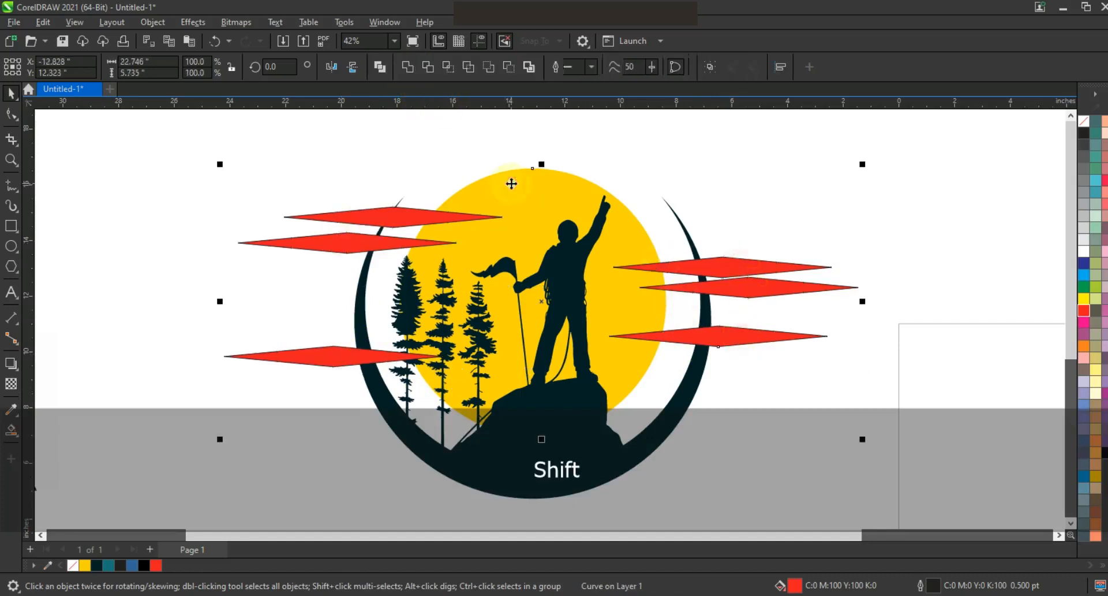
pyautogui.click(428, 67)
pyautogui.click(798, 271)
pyautogui.press('Delete')
pyautogui.click(806, 266)
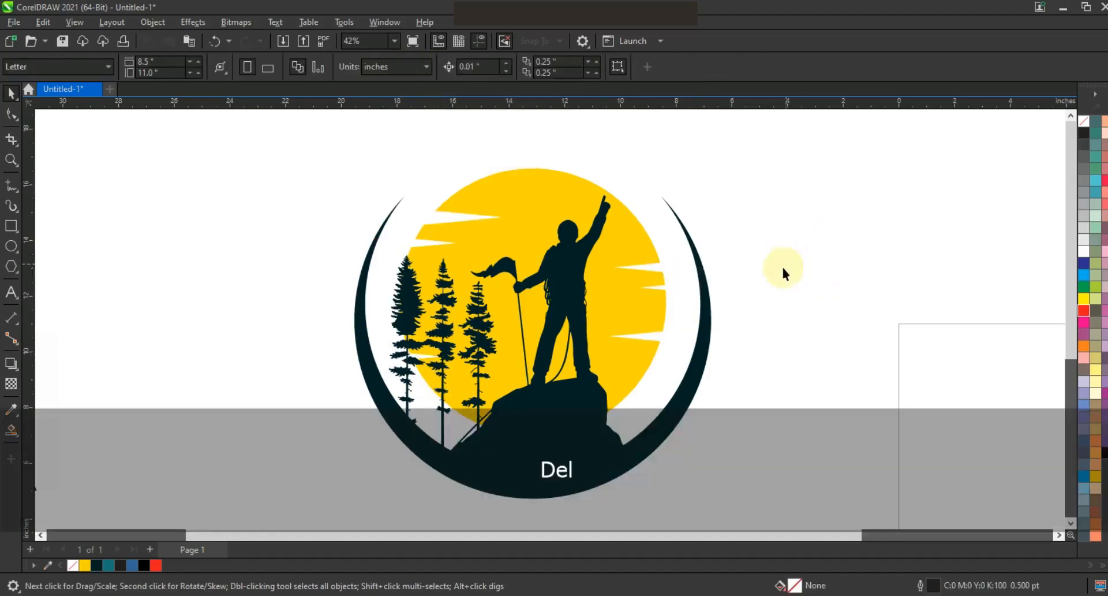
# Try to sketch short freehand strokes on the rock beneath the climber.
pyautogui.press('F3')
pyautogui.press('Escape')
pyautogui.click(642, 281)
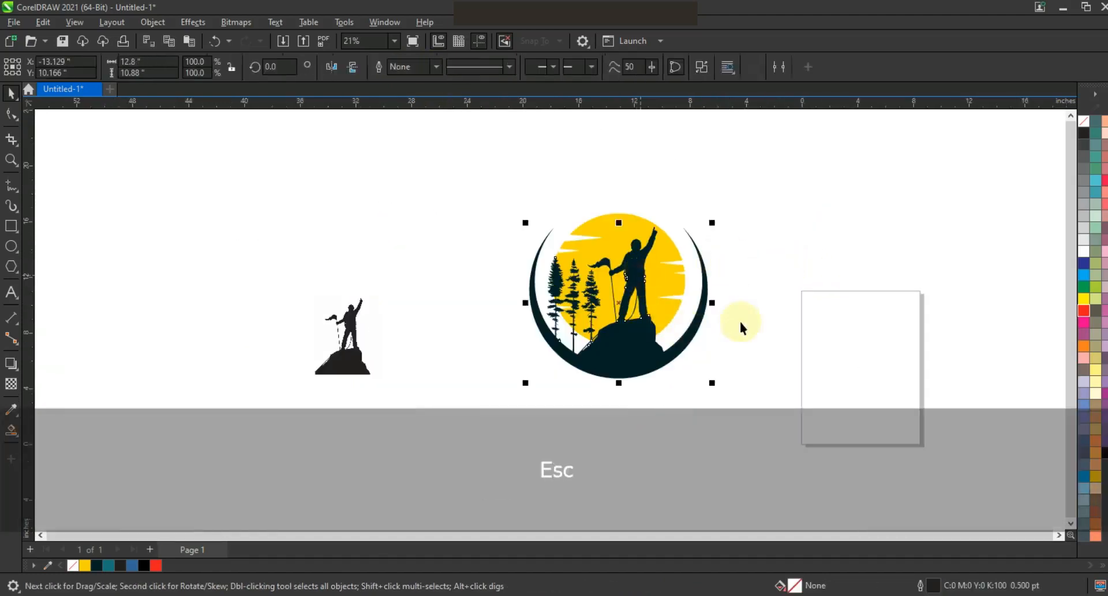
pyautogui.hotkey('shift', 'F2')
pyautogui.press('z')
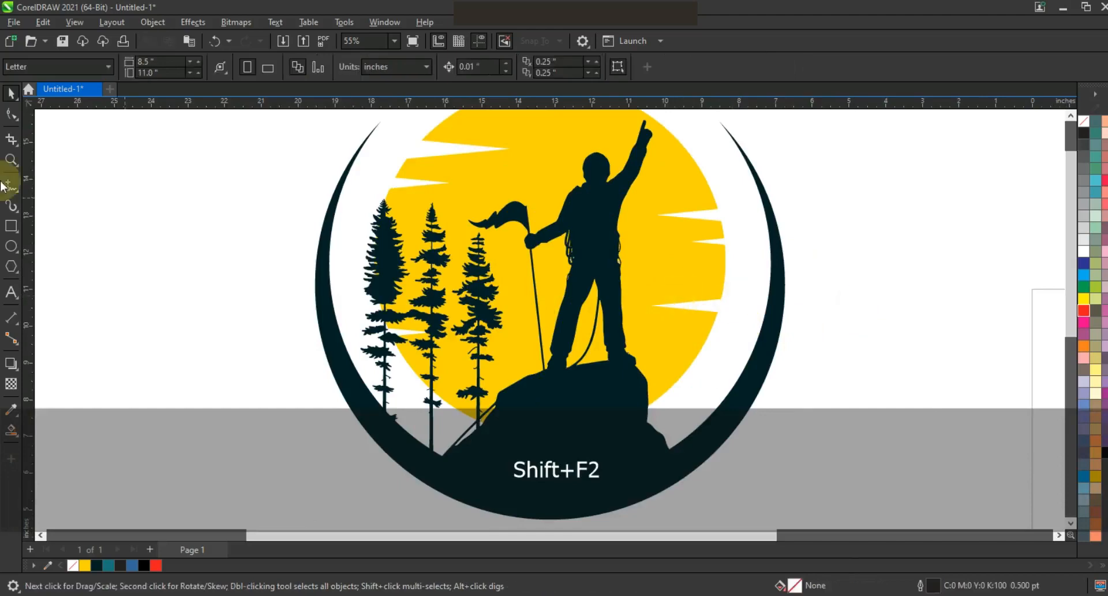
pyautogui.press('F3')
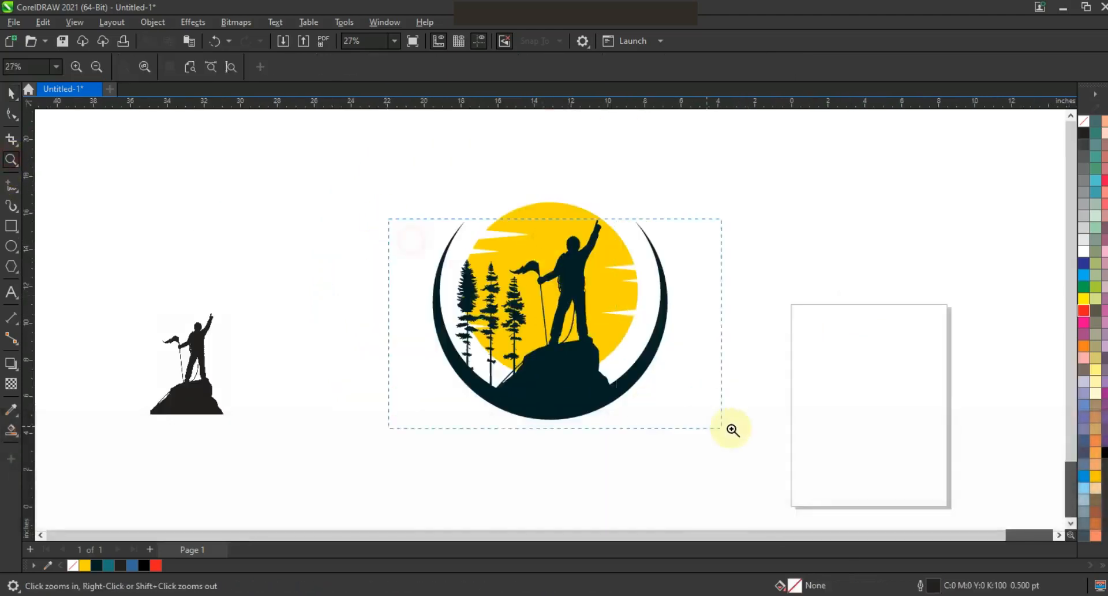
pyautogui.moveTo(733, 429); pyautogui.dragTo(733, 430)
pyautogui.click(10, 187)
pyautogui.moveTo(486, 386)
pyautogui.mouseDown()
pyautogui.moveTo(448, 457)
pyautogui.moveTo(454, 444)
pyautogui.mouseUp()
pyautogui.moveTo(484, 412); pyautogui.dragTo(473, 411)
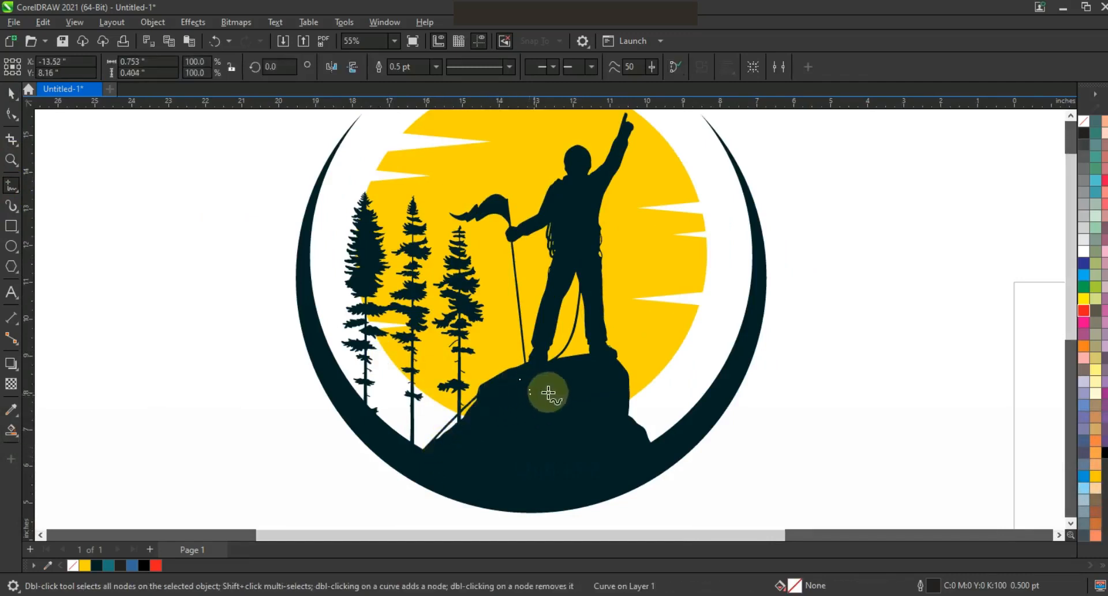
# Undo the freehand strokes on the rock and delete any leftover strokes.
pyautogui.hotkey('ctrl', 'z')
pyautogui.click(11, 96)
pyautogui.hotkey('ctrl', 'z')
pyautogui.click(235, 352)
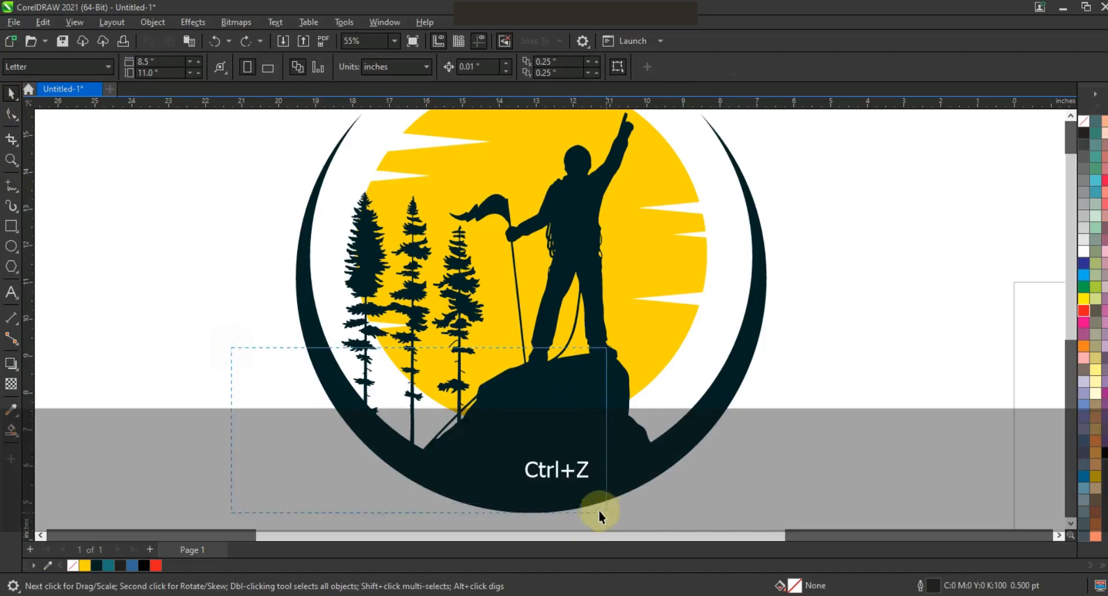
pyautogui.moveTo(605, 512); pyautogui.dragTo(606, 512)
pyautogui.press('Delete')
# Scale the emblem and the yellow sun down together from their common centre.
pyautogui.press('F3')
pyautogui.moveTo(751, 411); pyautogui.dragTo(518, 247)
pyautogui.moveTo(422, 152); pyautogui.dragTo(422, 151)
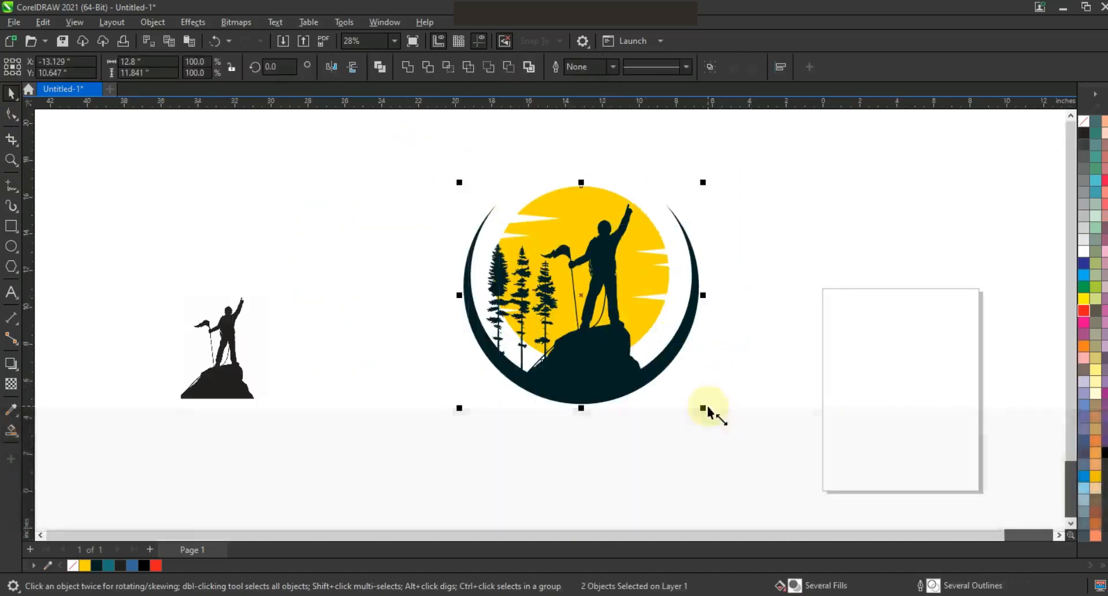
pyautogui.moveTo(705, 410); pyautogui.dragTo(669, 386)
pyautogui.click(701, 400)
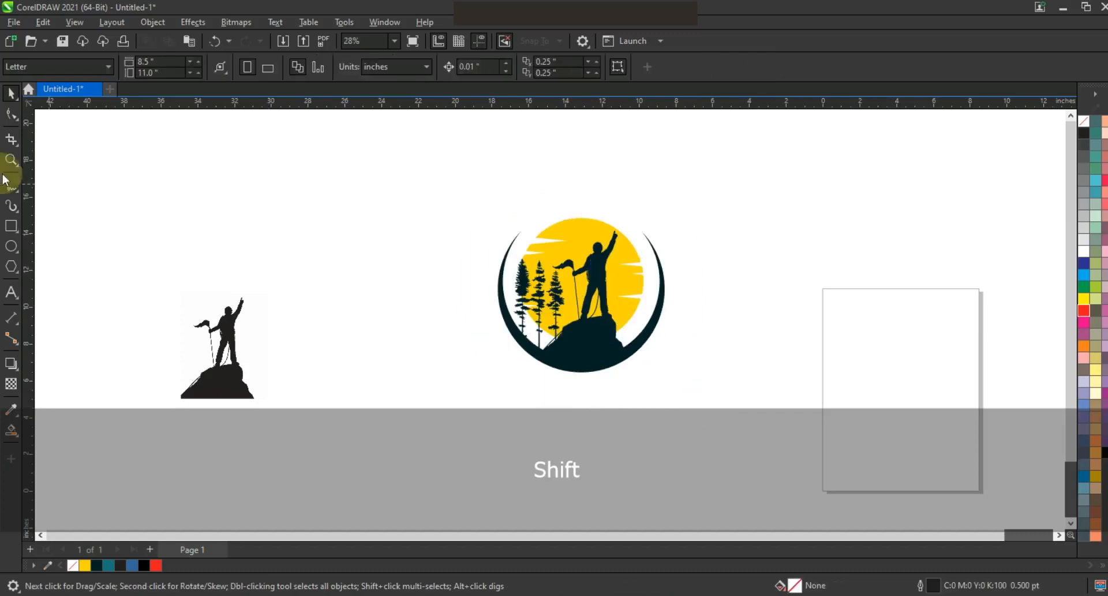
# Add the text MOUNTAIN LOGO to the left of the emblem and set its font to Bebas Neue.
pyautogui.click(17, 162)
pyautogui.moveTo(348, 176); pyautogui.dragTo(724, 427)
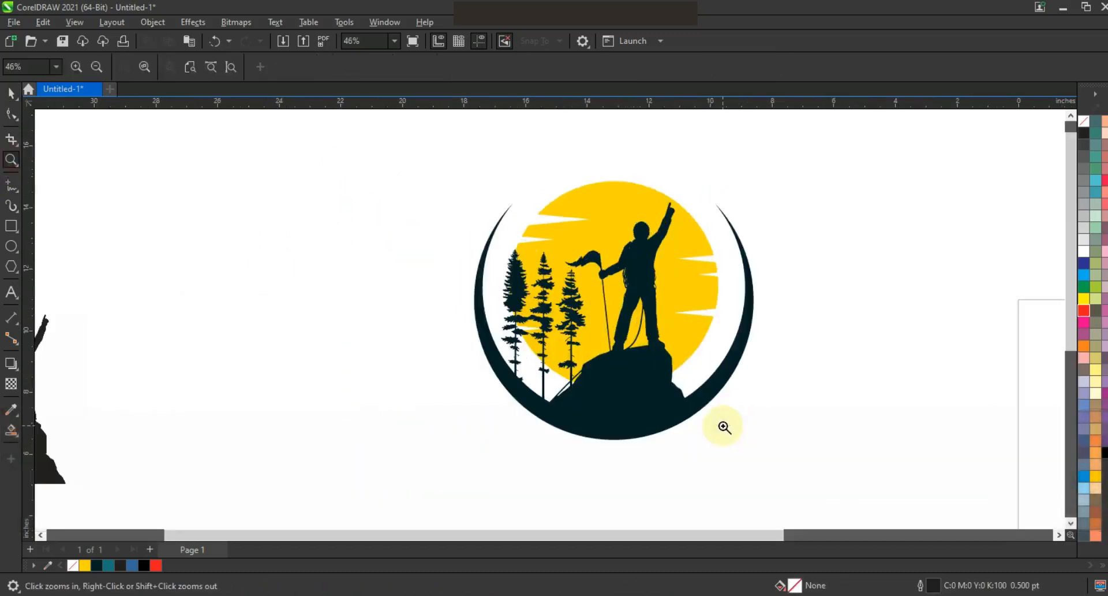
pyautogui.click(11, 292)
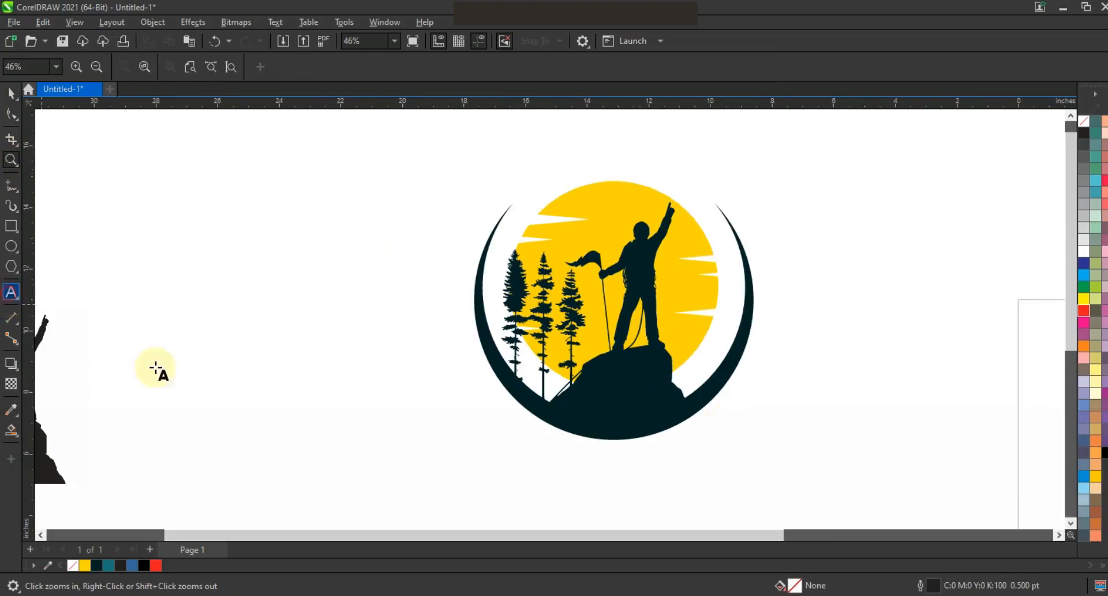
pyautogui.press('capslock')
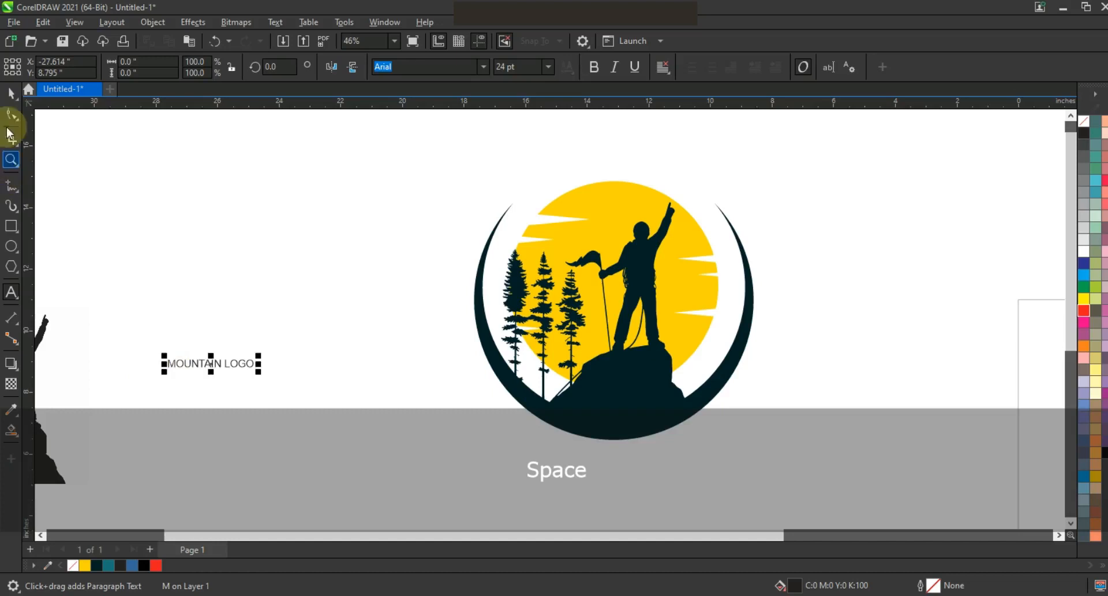
pyautogui.click(11, 95)
pyautogui.click(485, 70)
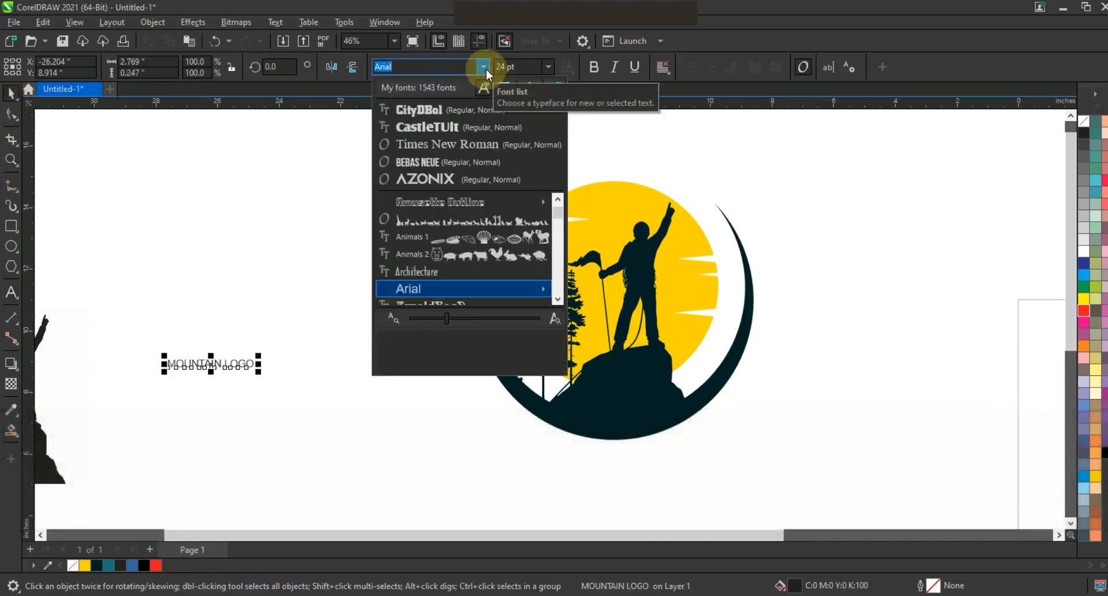
pyautogui.click(418, 162)
# Place the text beneath the emblem at about 137 pt in dark teal (#022028), centred horizontally on the emblem.
pyautogui.moveTo(223, 375); pyautogui.dragTo(747, 500)
pyautogui.click(97, 565)
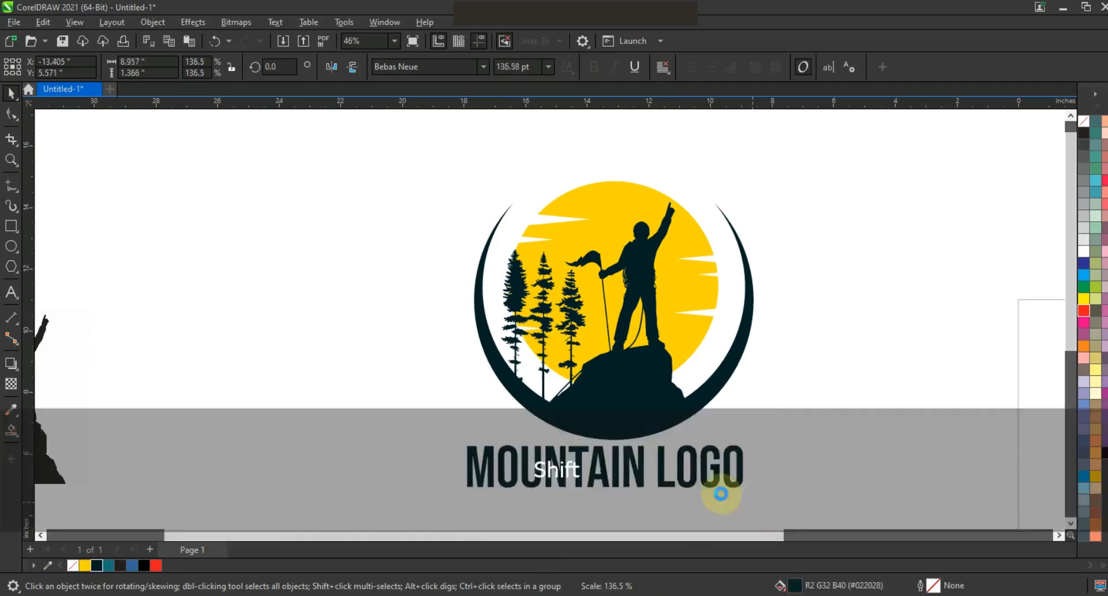
pyautogui.moveTo(680, 490); pyautogui.dragTo(695, 489)
pyautogui.keyDown('shift'); pyautogui.click(641, 441); pyautogui.keyUp('shift')
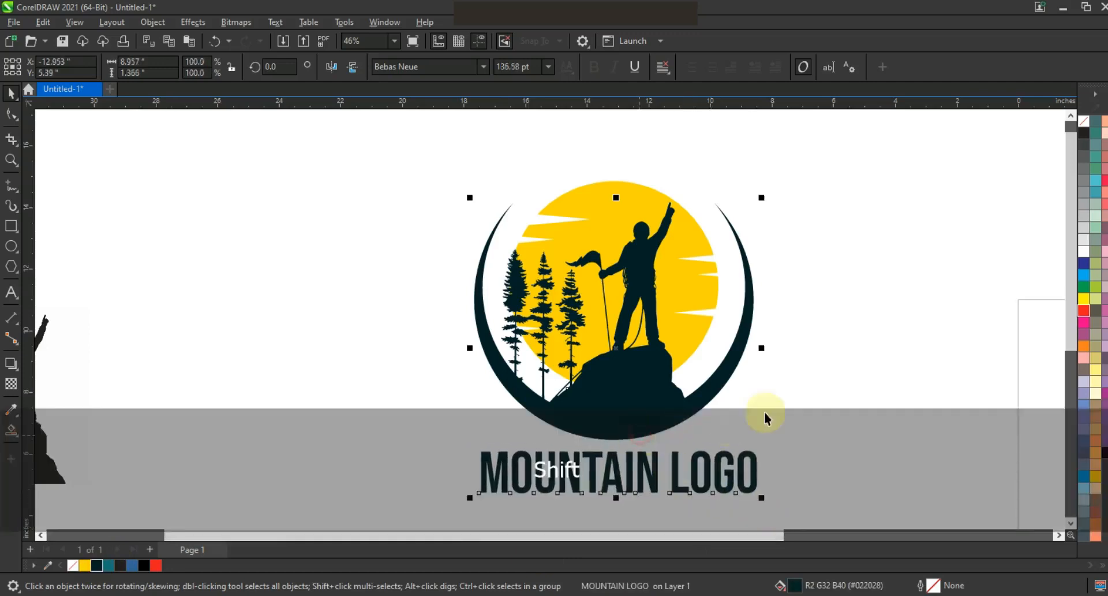
pyautogui.press('c')
# Try a lighter teal fill (#1A757A) on the MOUNTAIN LOGO text and undo it.
pyautogui.click(673, 471)
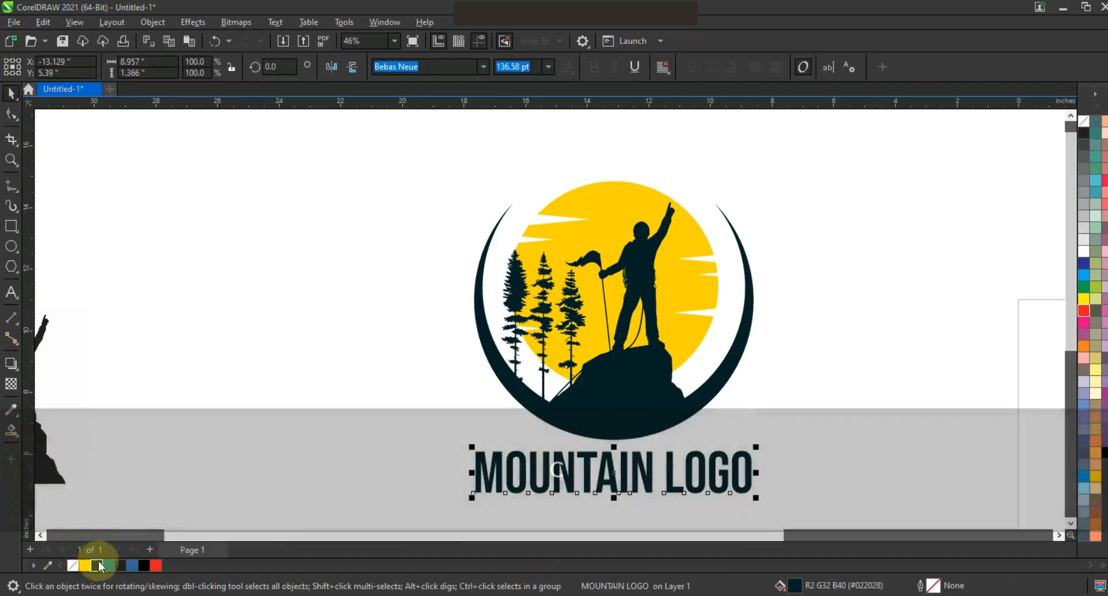
pyautogui.click(109, 565)
pyautogui.click(791, 378)
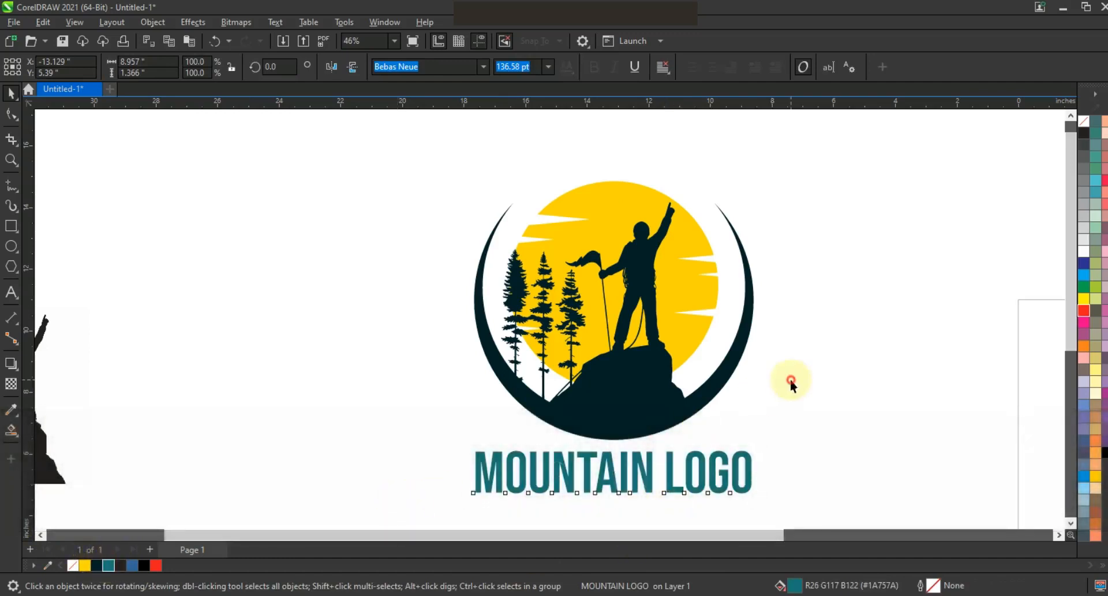
pyautogui.hotkey('ctrl', 'z')
pyautogui.click(803, 375)
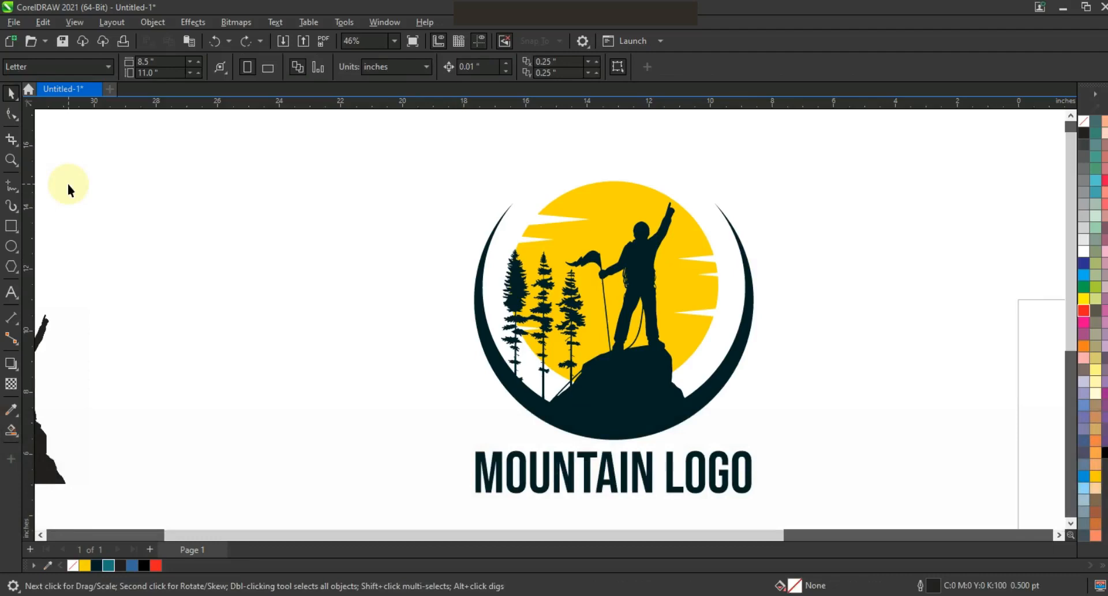
# Show the finished logo in full-screen preview.
pyautogui.press('F9')
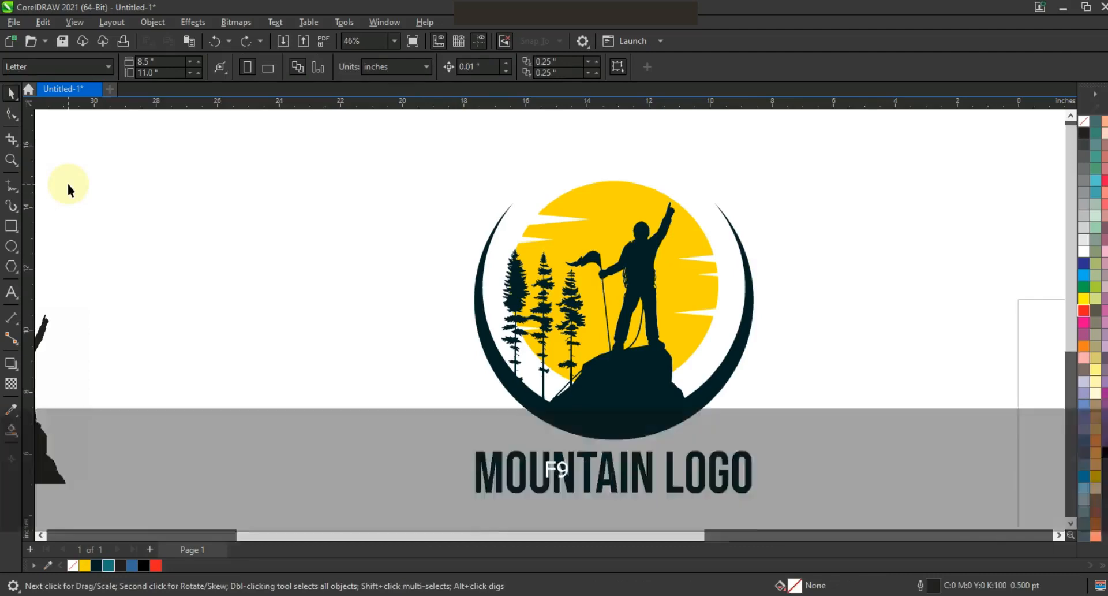